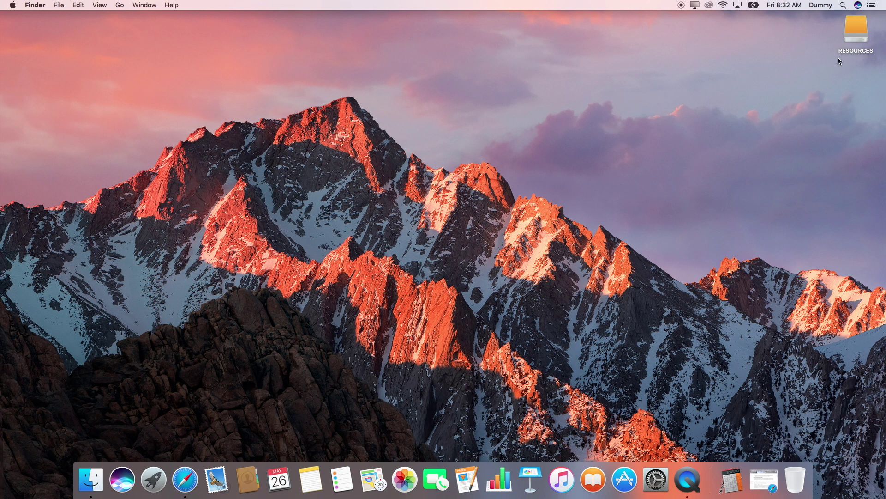
Open a new Finder window and browse the Desktop and Applications folders.
key("super+n")
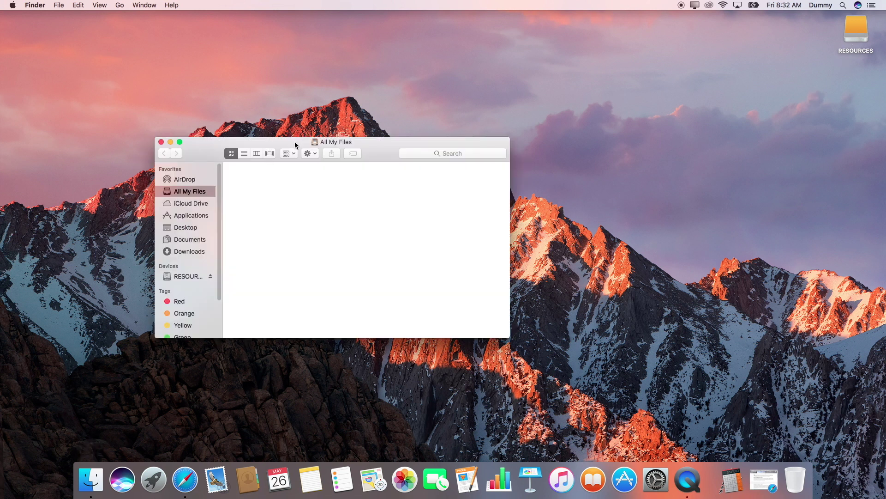
left_click_drag(292, 144, 337, 104)
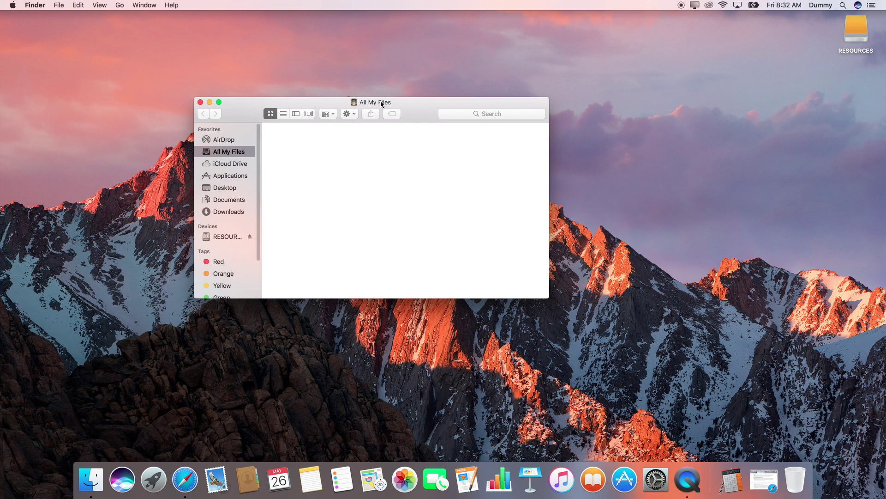
left_click(240, 188)
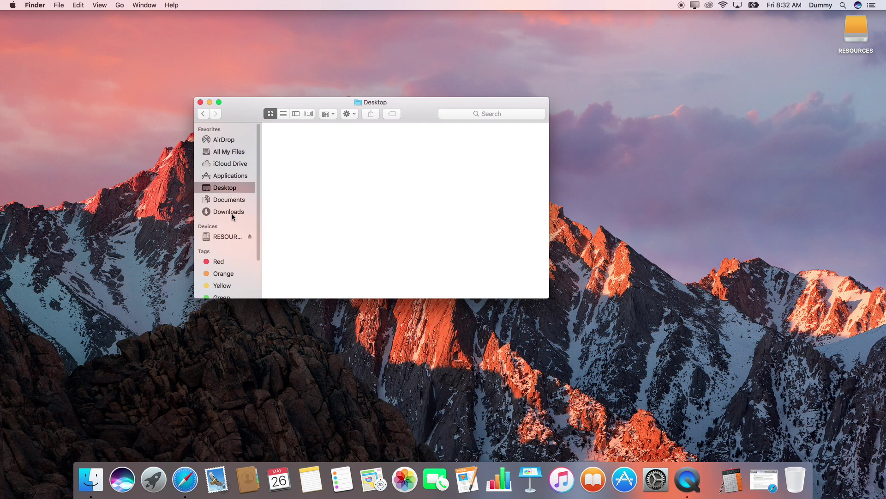
left_click(237, 177)
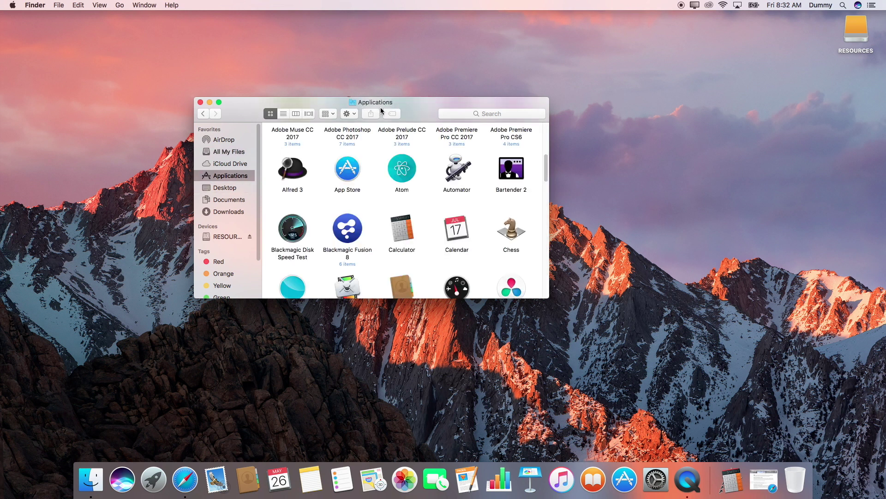
scroll(389, 166, "up", 5)
scroll(390, 166, "down", 20)
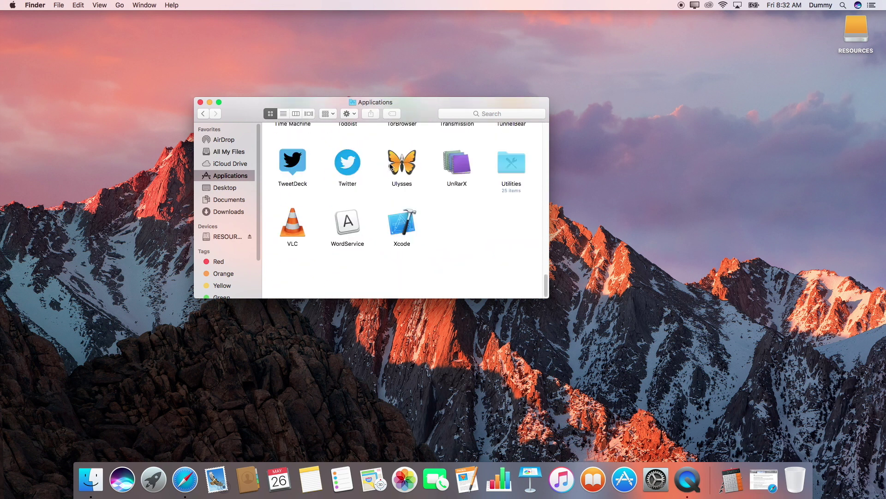
scroll(390, 167, "up", 10)
scroll(390, 167, "up", 3)
Open Documents, then Downloads, moving its four icons down and to the right.
left_click(235, 200)
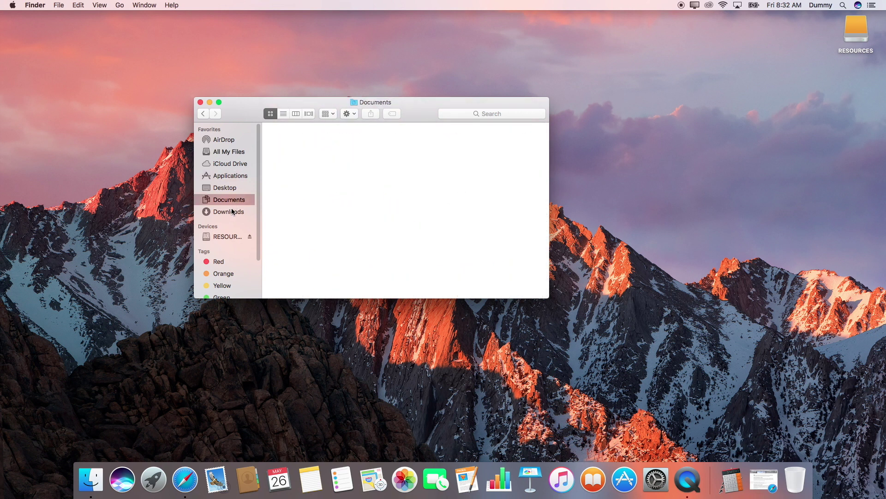
left_click(230, 213)
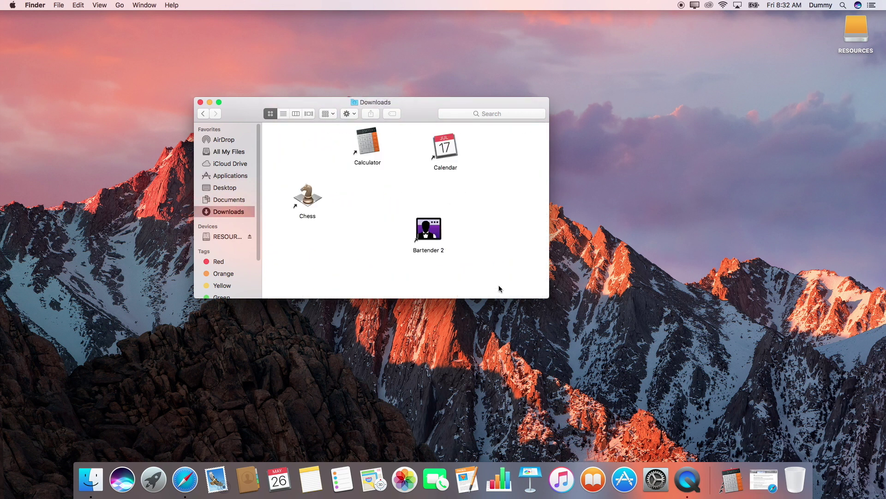
left_click_drag(462, 247, 274, 122)
left_click_drag(379, 141, 410, 163)
left_click(361, 189)
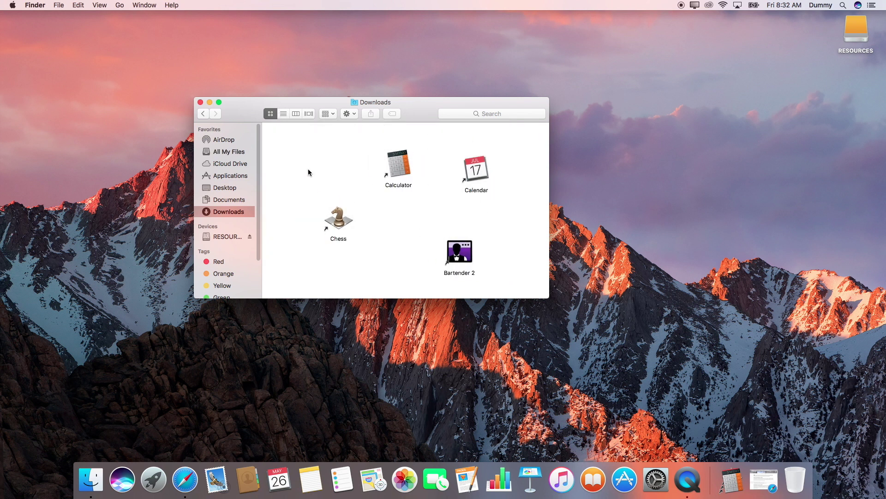
Look through AirDrop and iCloud Drive, then close the All My Files window.
left_click(227, 143)
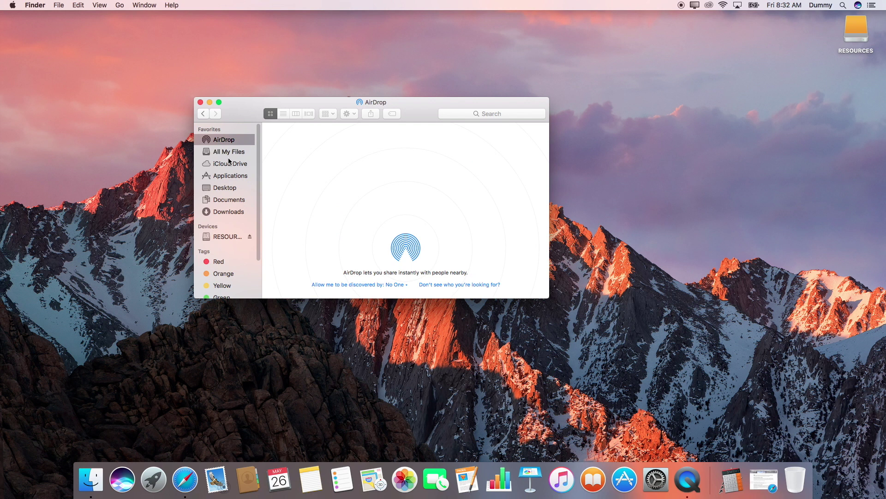
left_click(241, 154)
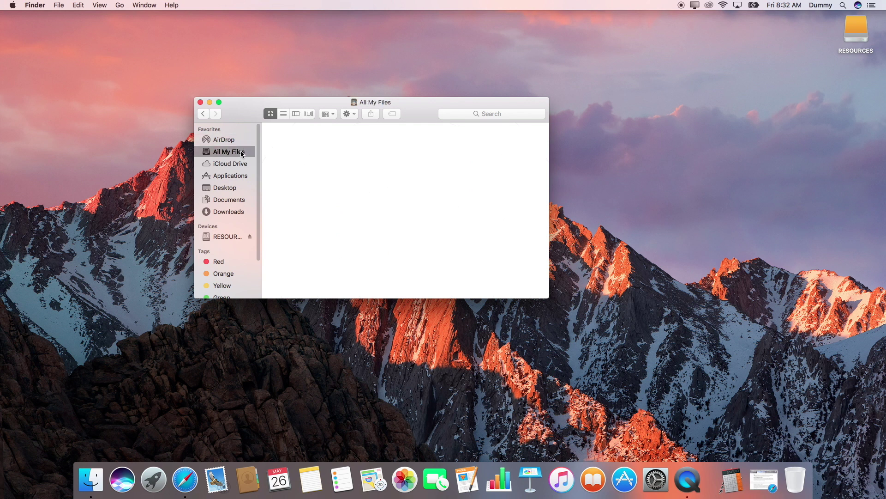
scroll(235, 256, "down", 3)
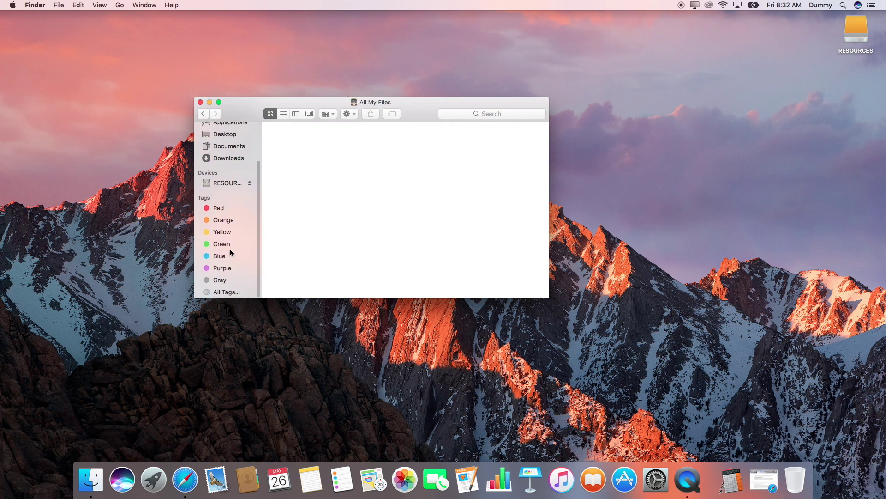
mouse_move(209, 198)
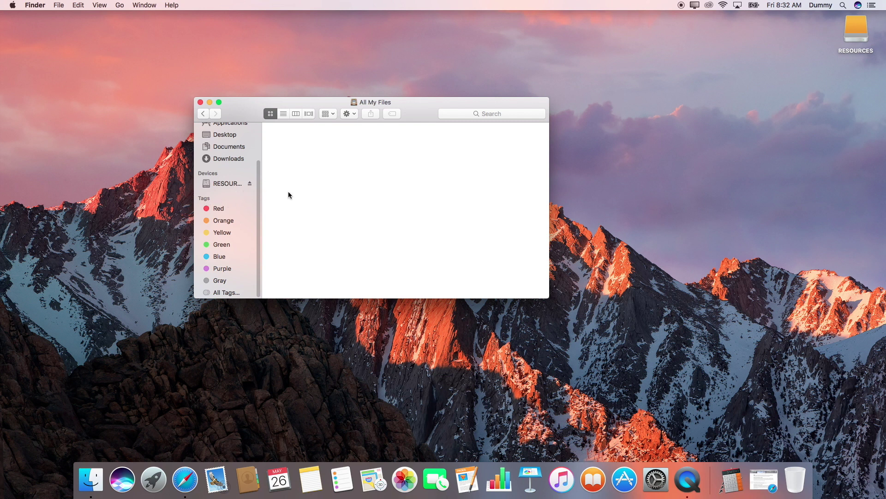
scroll(237, 173, "up", 3)
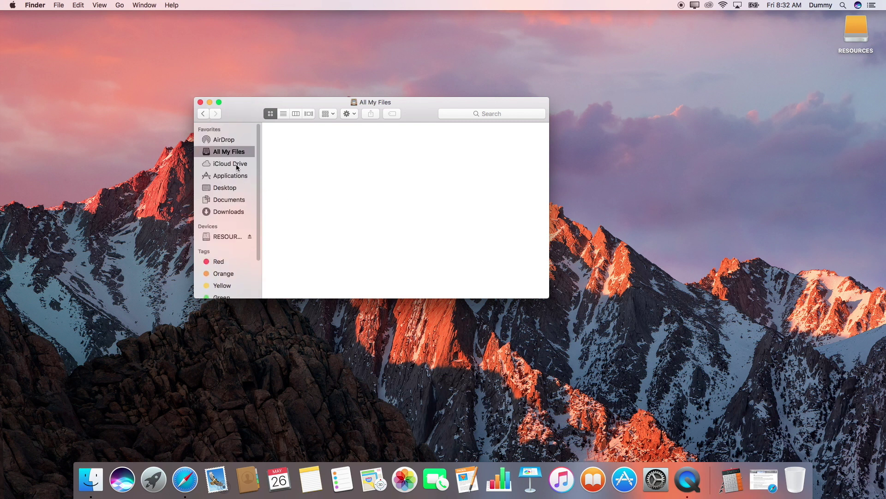
left_click(236, 165)
left_click(238, 152)
key("super+w")
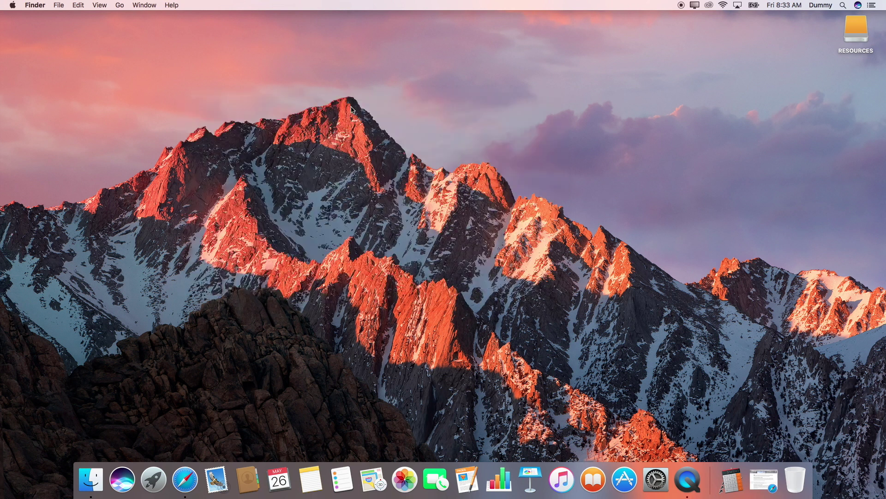
Open Finder Preferences and position it clear of other Finder windows.
left_click(40, 6)
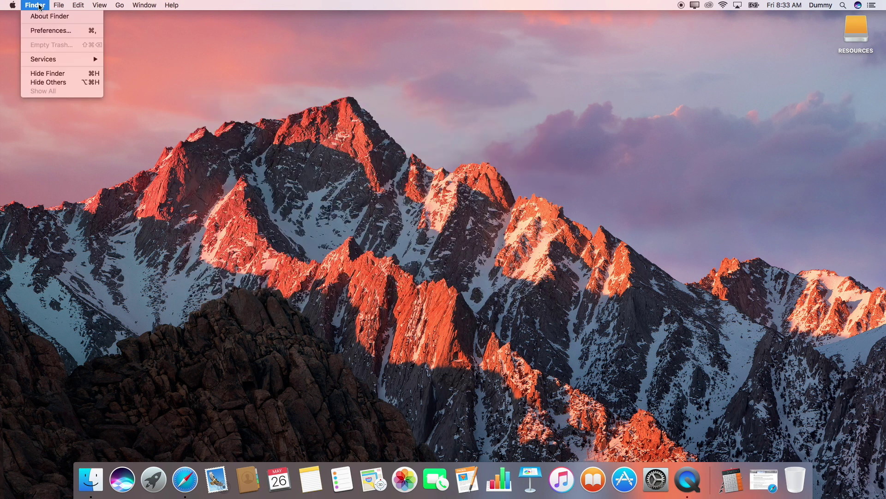
left_click(49, 30)
left_click_drag(49, 31, 335, 99)
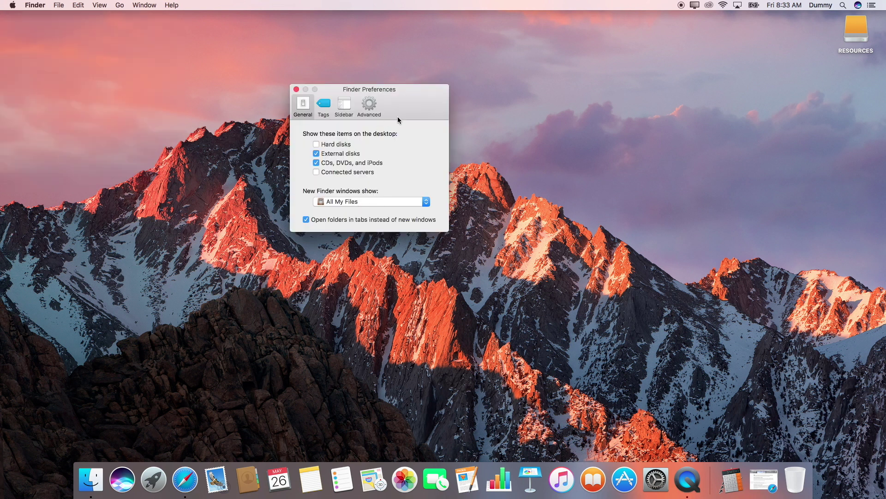
left_click_drag(398, 119, 506, 86)
left_click(84, 488)
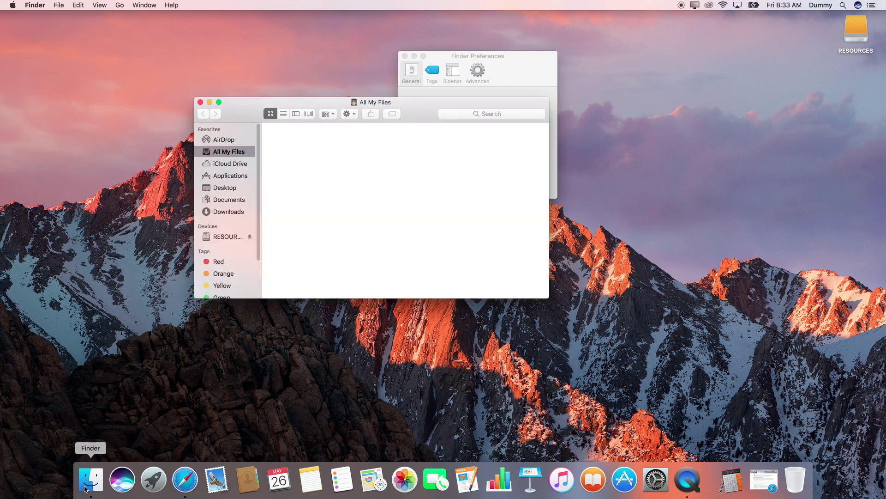
left_click_drag(389, 103, 179, 58)
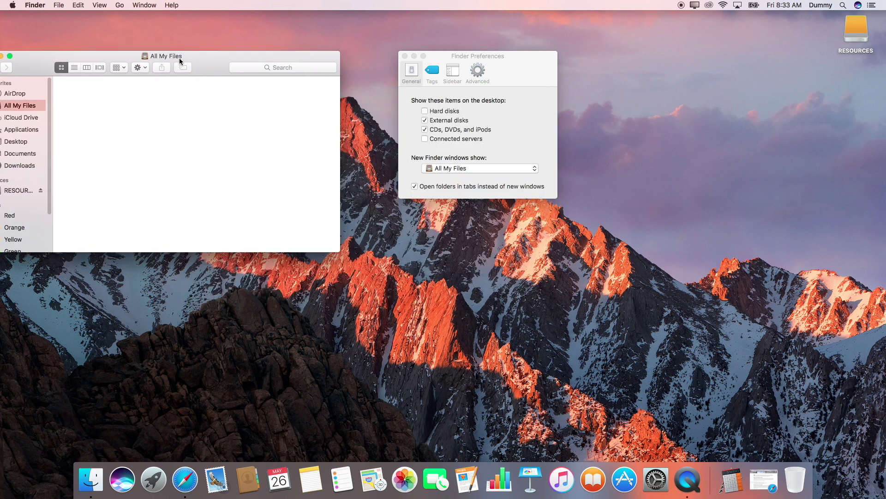
left_click_drag(37, 61, 107, 63)
left_click(62, 56)
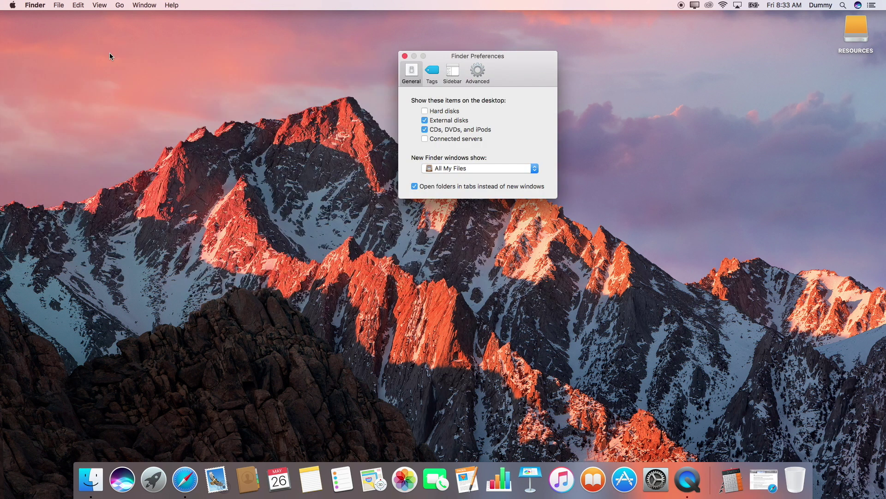
Set new Finder windows to open on Mac HD and confirm with a test window.
left_click(444, 169)
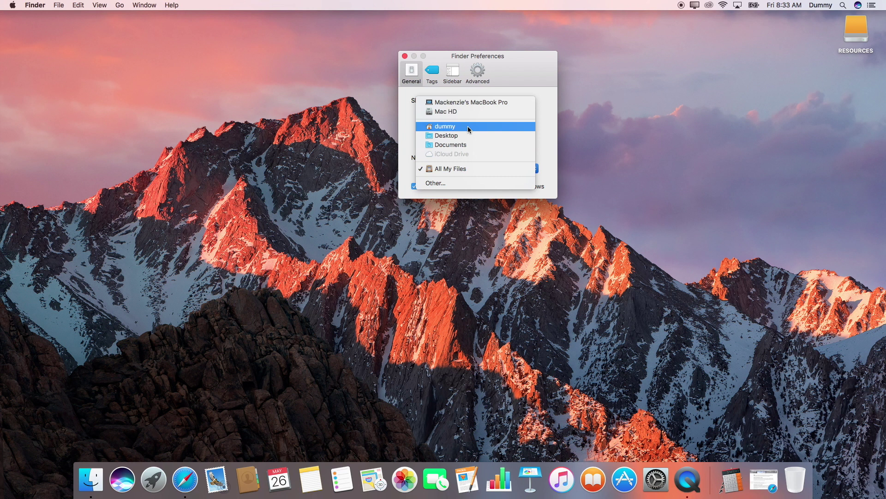
left_click(457, 112)
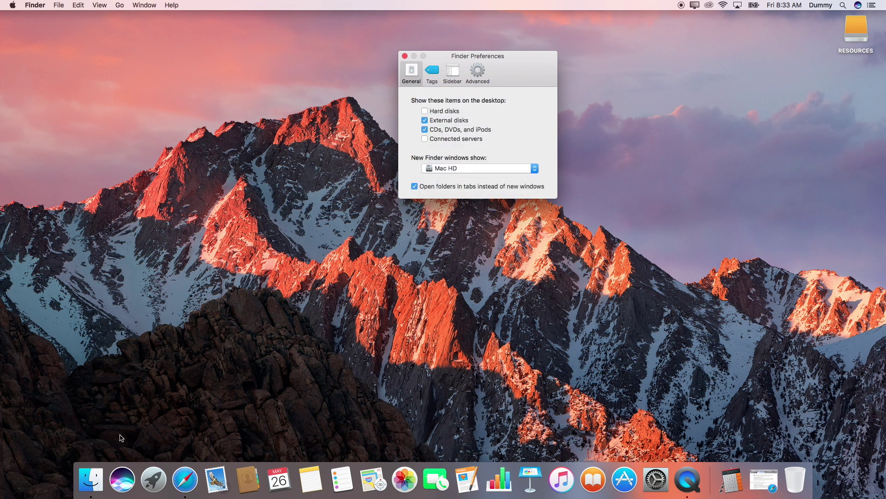
left_click(91, 479)
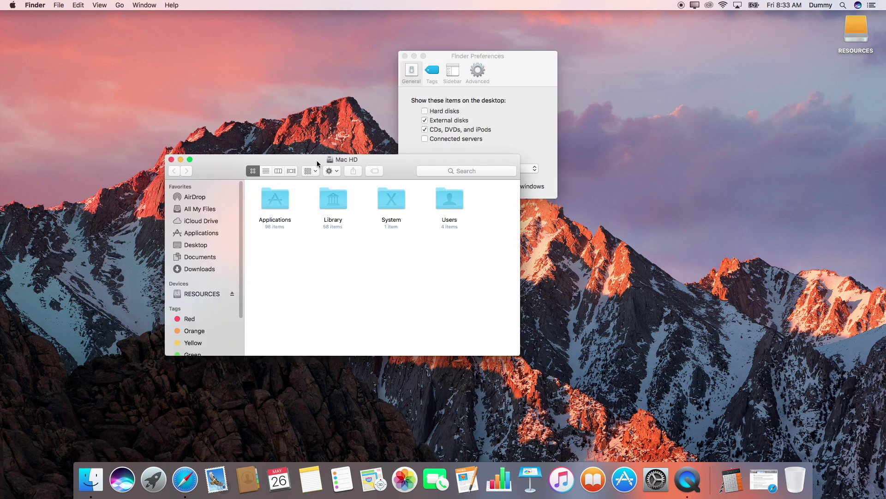
left_click_drag(318, 164, 191, 81)
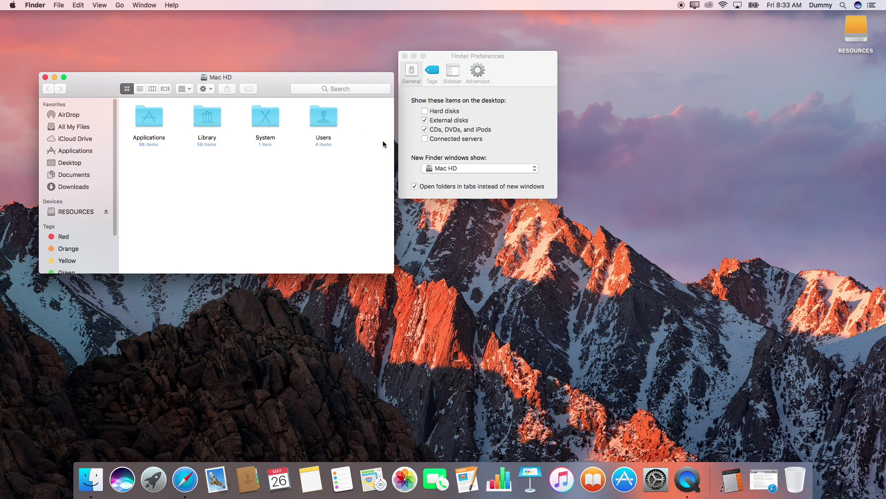
left_click(45, 77)
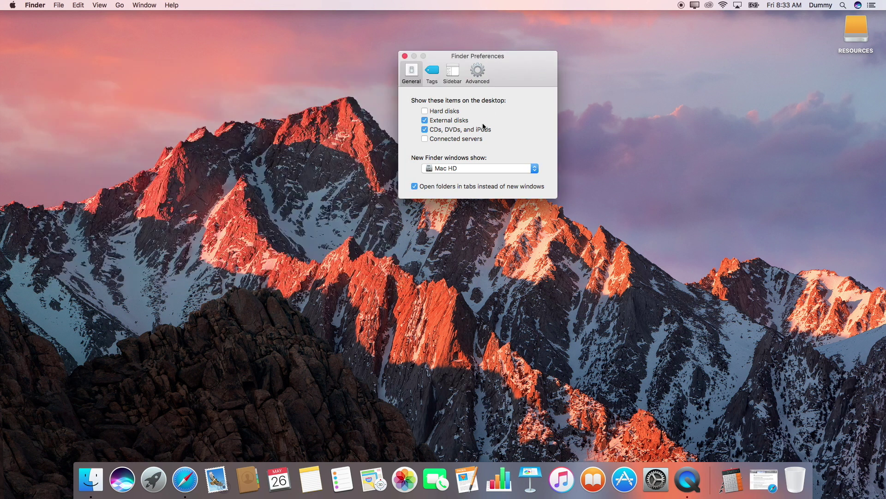
Hide external disks, show connected servers on the desktop, and test opening Library from Mac HD.
left_click(456, 121)
left_click(473, 140)
left_click(91, 480)
double_click(223, 111, "super")
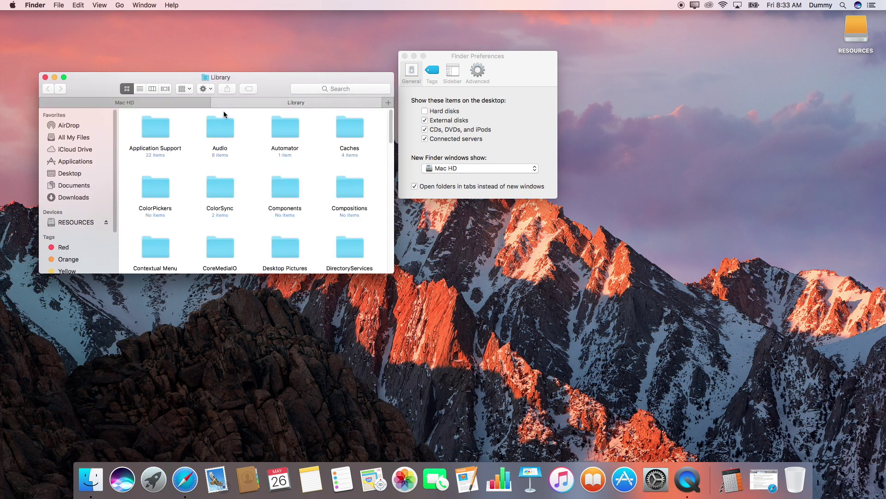
left_click(216, 102)
left_click(45, 77)
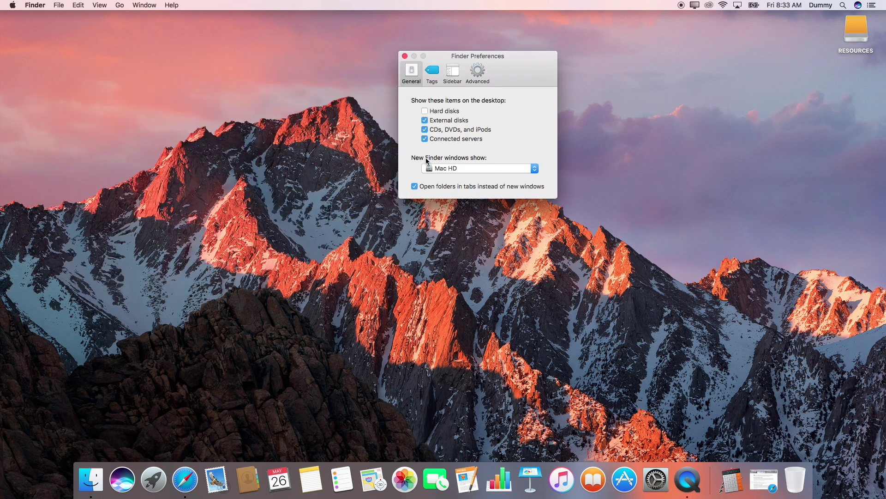
In Tags preferences, untick the Red and Orange tags.
left_click(436, 82)
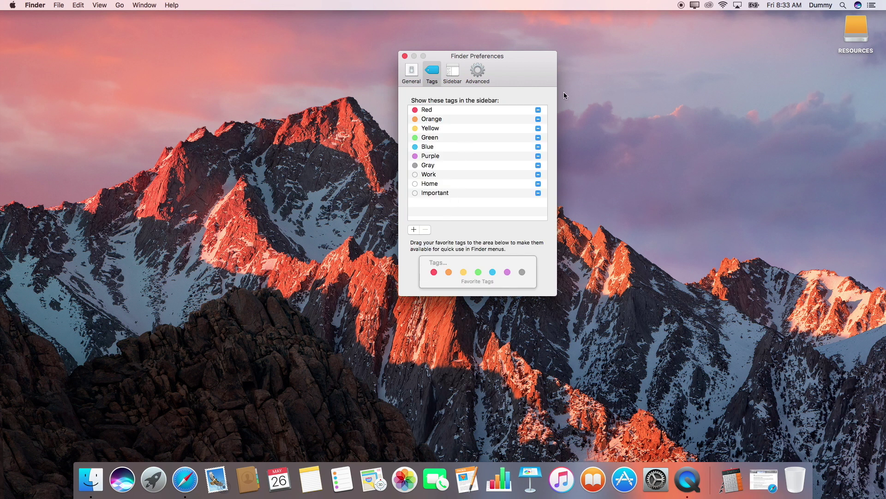
left_click(539, 111)
left_click(539, 120)
left_click_drag(503, 69, 728, 49)
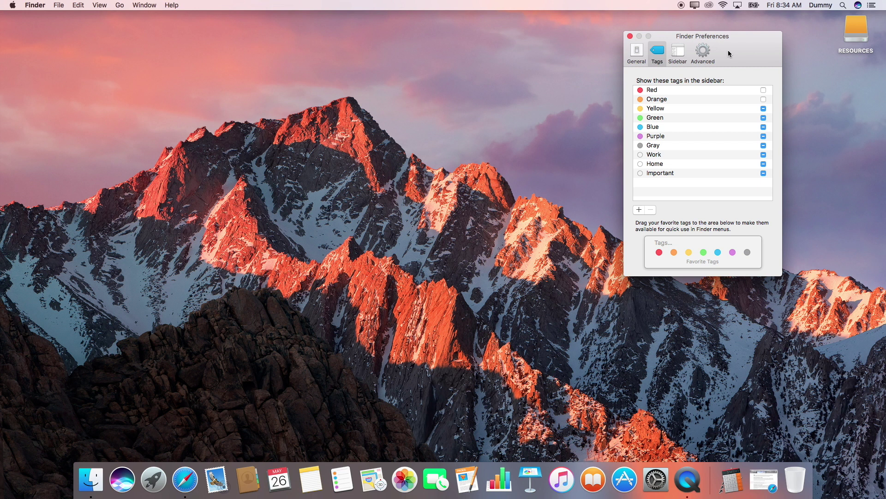
left_click(91, 479)
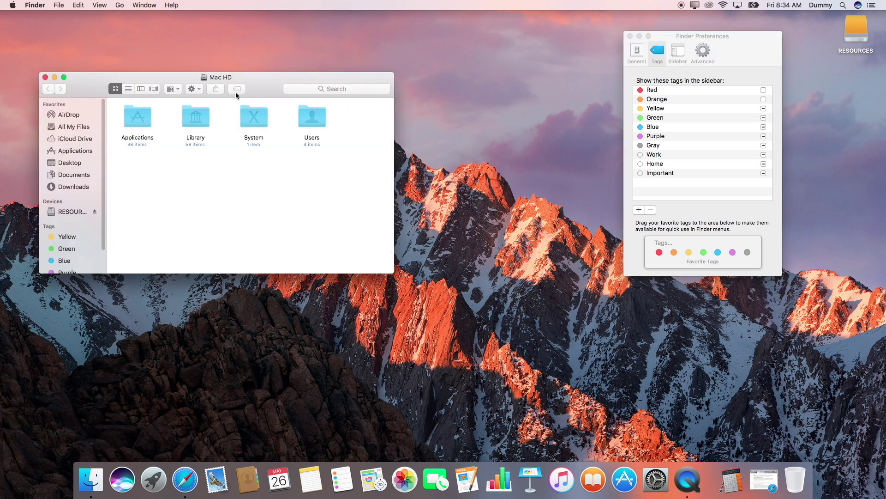
left_click_drag(256, 81, 247, 65)
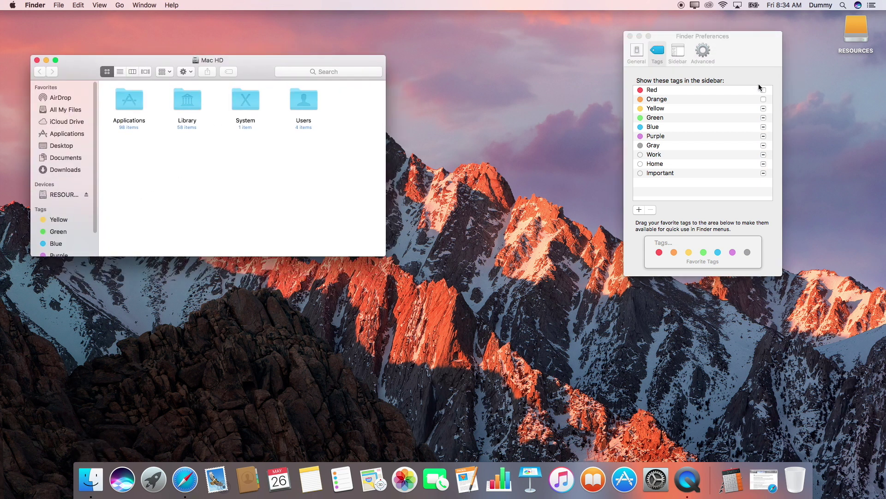
Untick the Yellow, Green, Blue, Purple, Gray, Work, Home and Important tags.
left_click(764, 108)
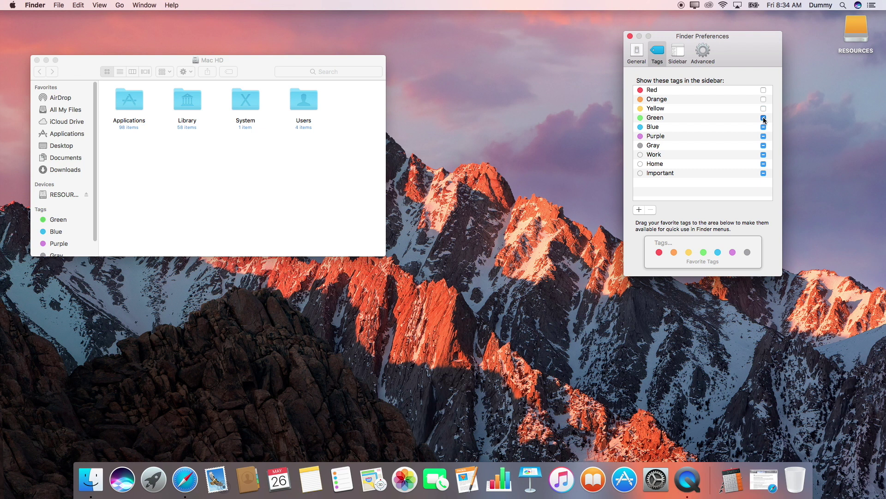
left_click(763, 118)
left_click(763, 127)
left_click(763, 136)
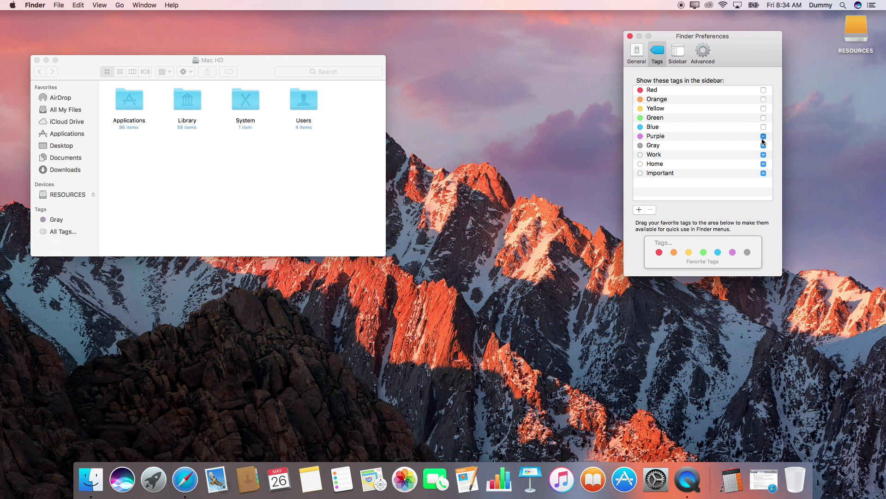
left_click(763, 145)
left_click(763, 154)
left_click(764, 164)
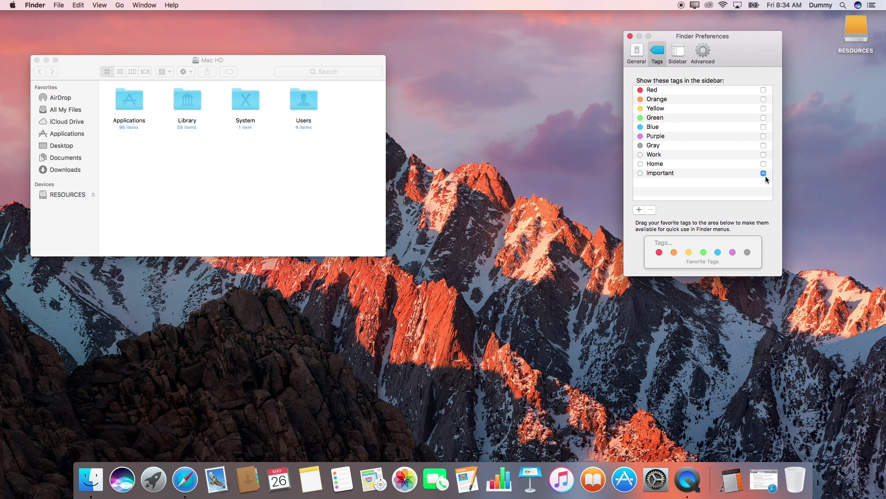
left_click(765, 176)
Remove All My Files and iCloud Drive from the sidebar; add Pictures, Music and Movies.
left_click(684, 54)
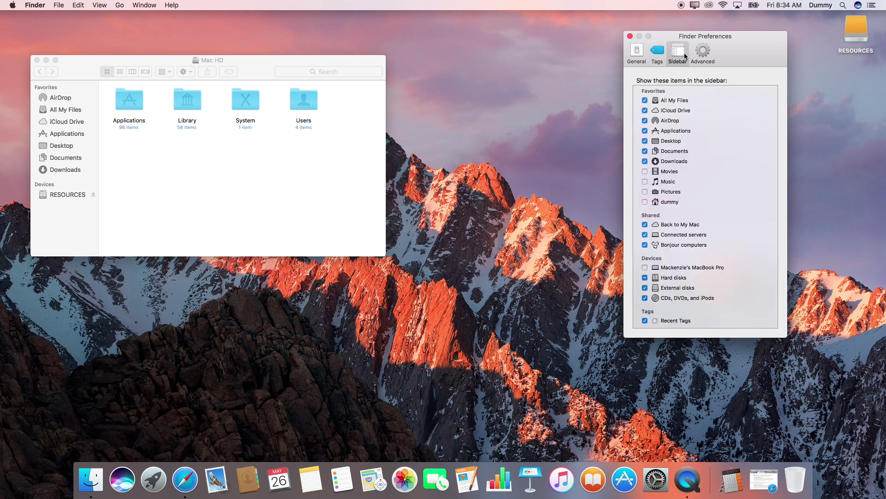
left_click(666, 100)
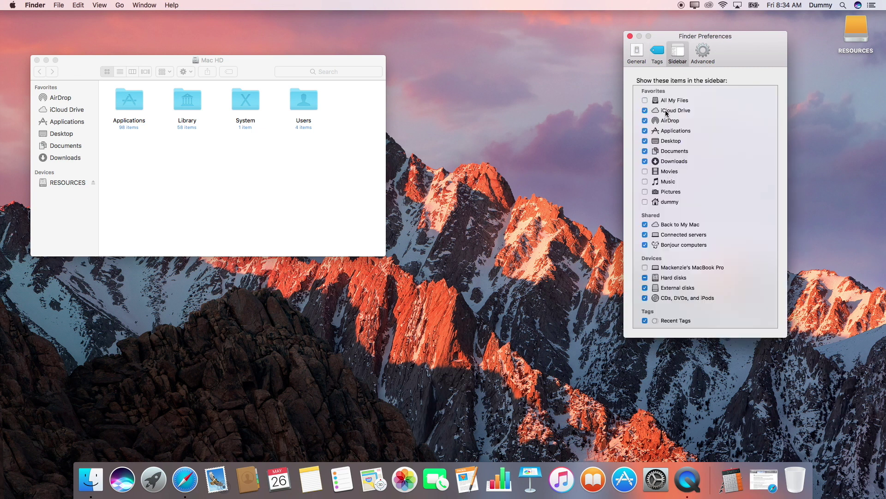
left_click(666, 112)
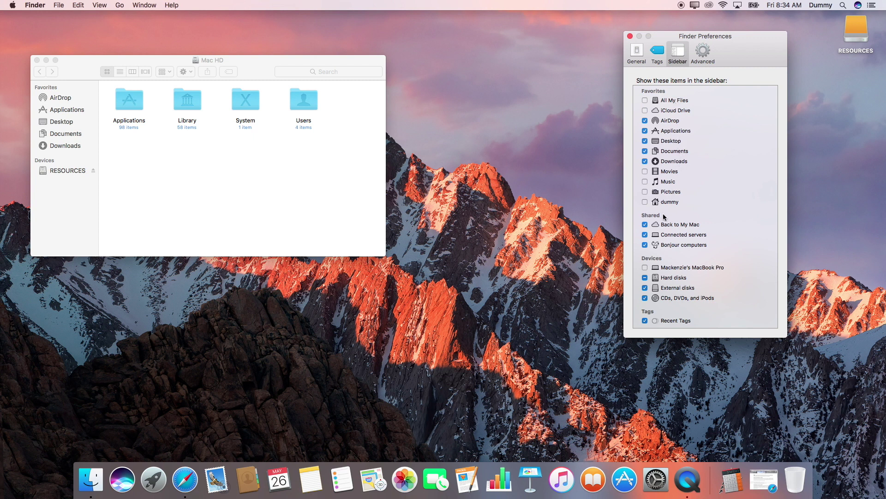
left_click(670, 192)
left_click(671, 181)
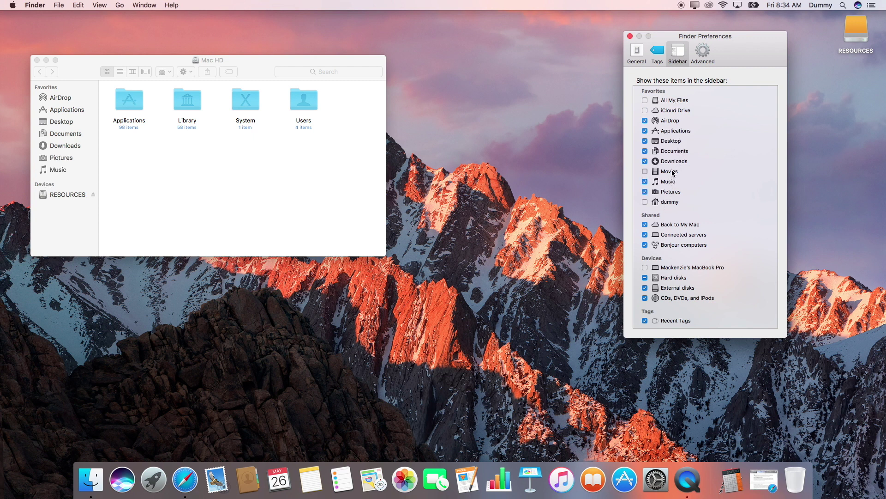
left_click(673, 173)
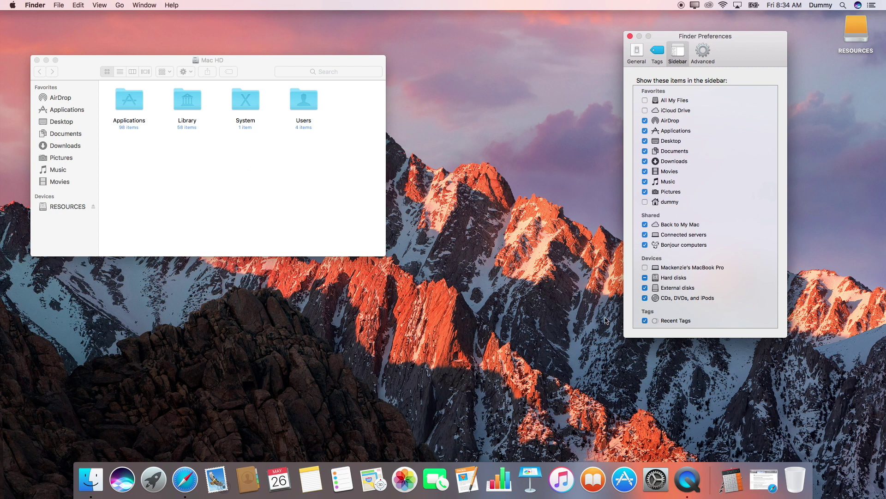
Show hard disks (Mac HD) in the sidebar and remove Recent Tags.
left_click(646, 277)
left_click(646, 278)
left_click(646, 278)
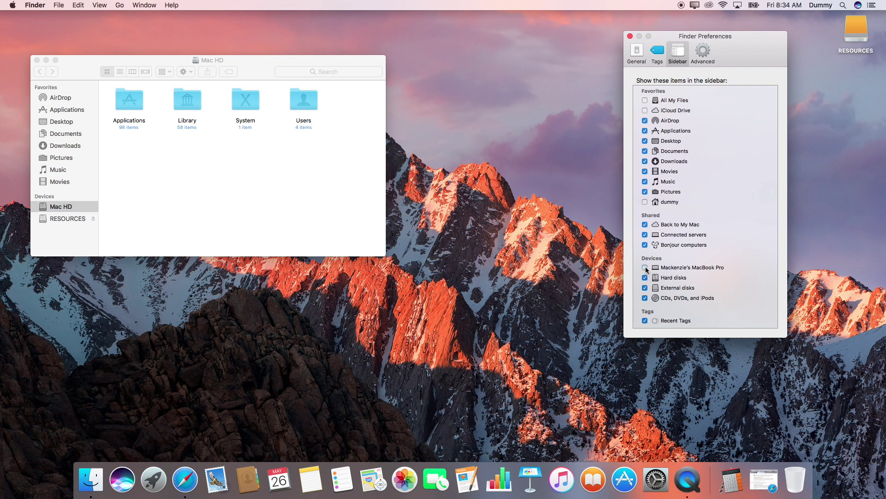
left_click(645, 320)
left_click_drag(79, 66, 123, 99)
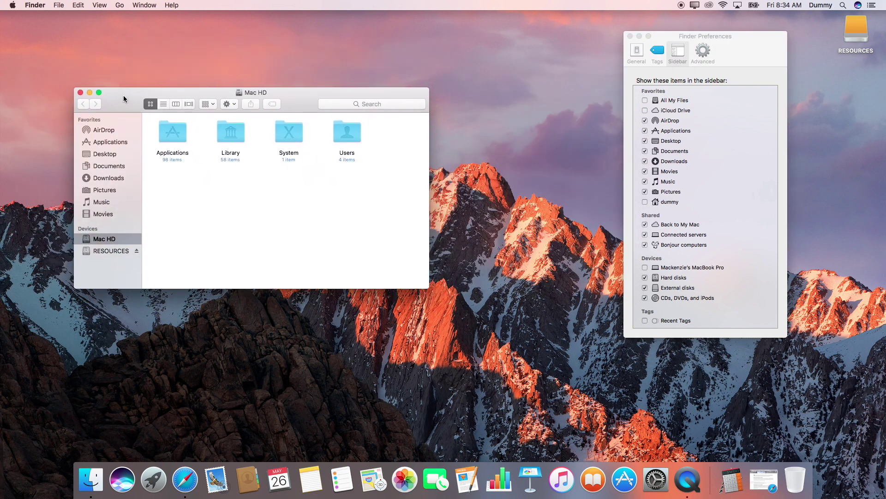
In Advanced preferences, show all filename extensions and remove Trash items after 30 days.
left_click(703, 54)
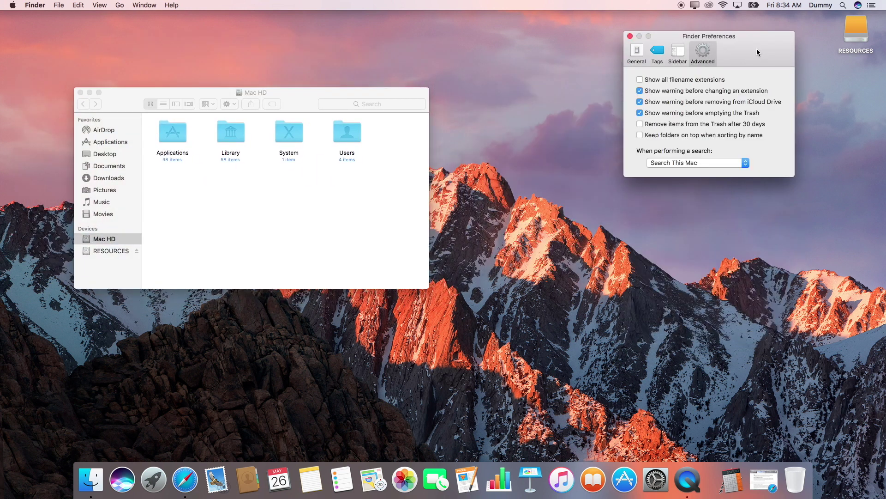
left_click_drag(757, 52, 597, 55)
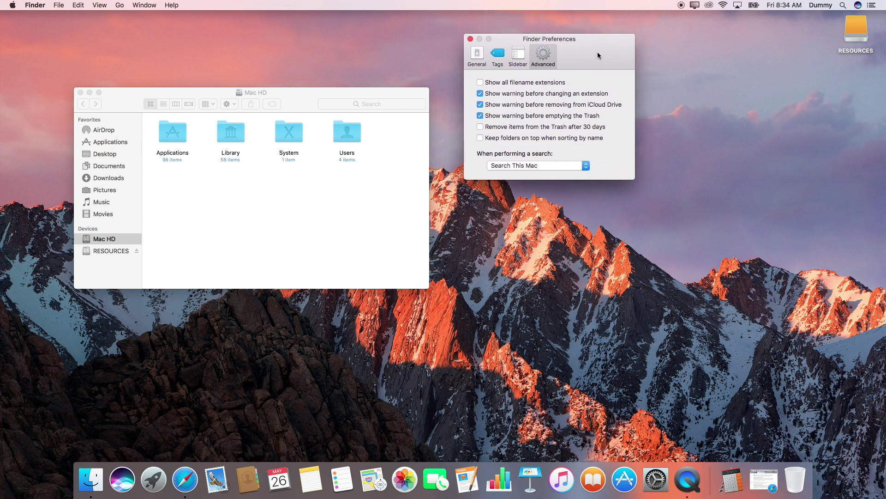
left_click(511, 83)
left_click(116, 132)
left_click(117, 143)
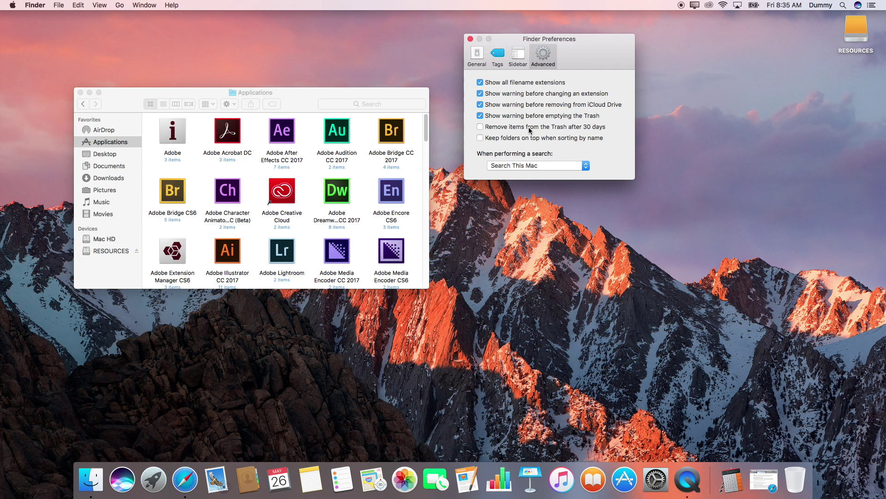
left_click(530, 127)
Create a new folder in Downloads and arrange the Downloads items by Name.
left_click(119, 179)
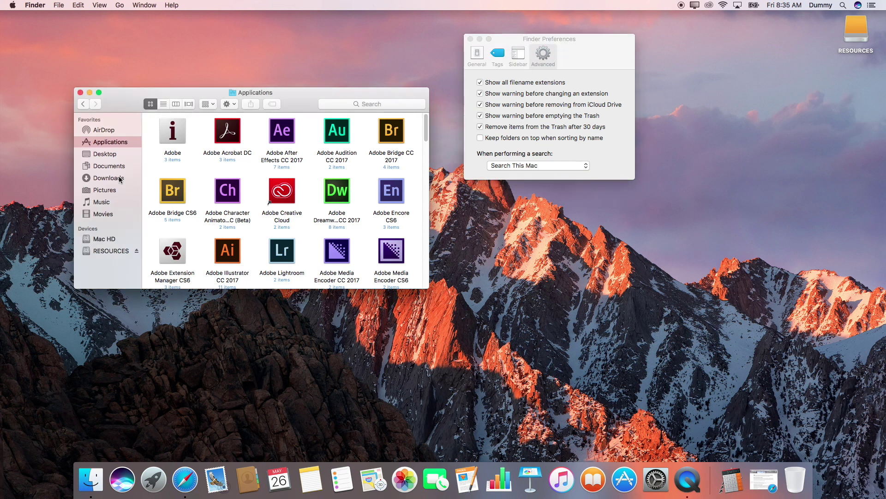
left_click(119, 180)
right_click(307, 214)
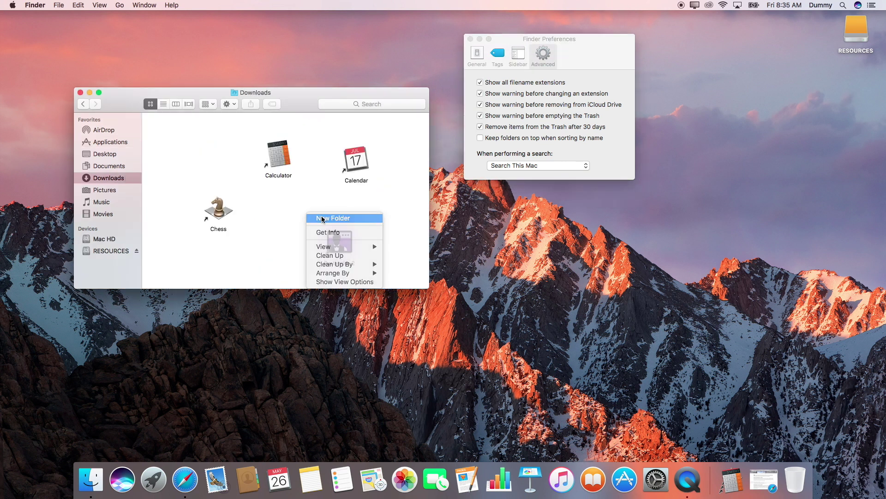
left_click(321, 215)
left_click(261, 235)
right_click(261, 236)
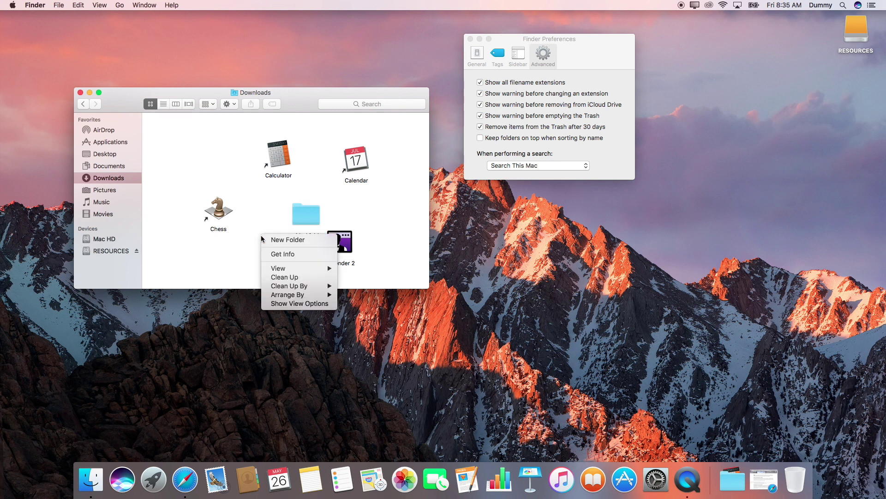
mouse_move(324, 294)
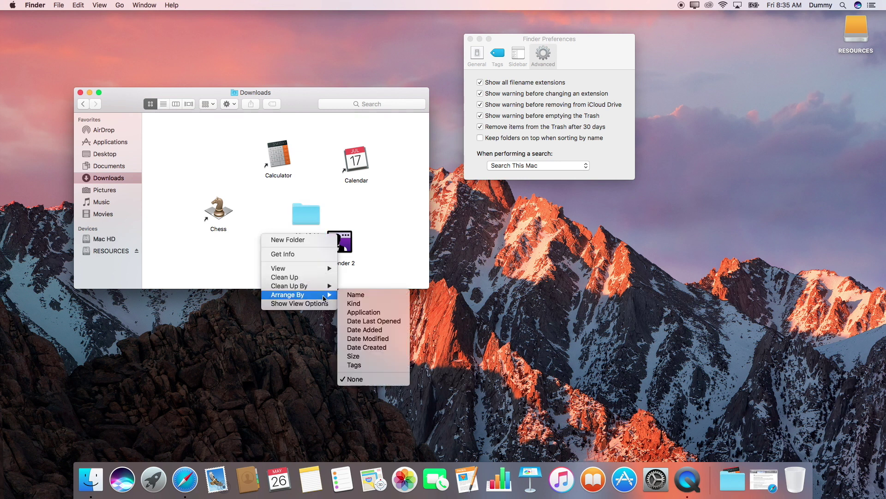
left_click(372, 294)
Turn on keeping folders on top when sorting by name.
left_click(552, 139)
left_click(552, 139)
left_click(552, 139)
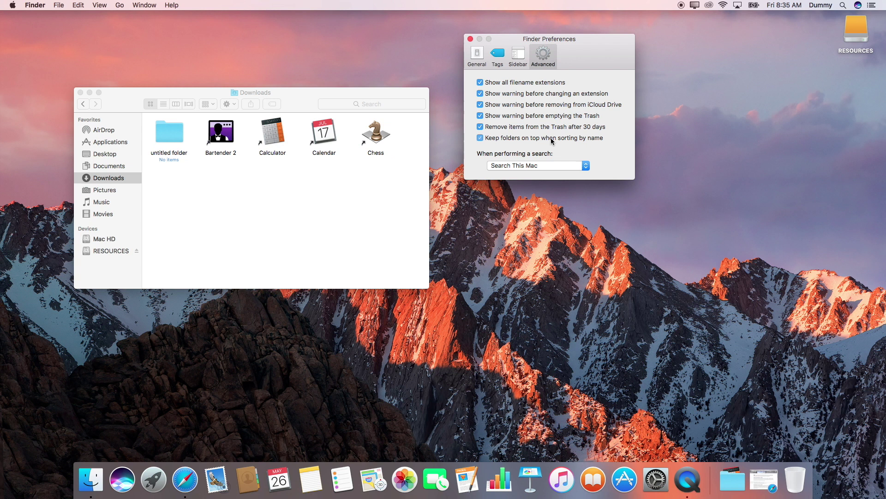
left_click(552, 139)
left_click(552, 138)
left_click(552, 139)
left_click(552, 139)
left_click(552, 138)
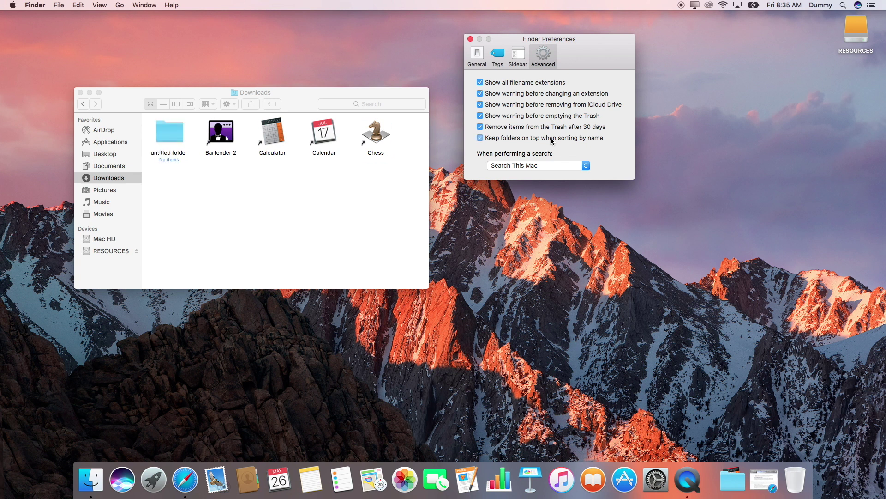
Turn off the warnings for emptying Trash, removing from iCloud Drive and changing extensions.
left_click(542, 115)
left_click(548, 104)
left_click(554, 94)
Run a test search for 'p' in the Downloads window and clear it.
left_click_drag(586, 60, 669, 63)
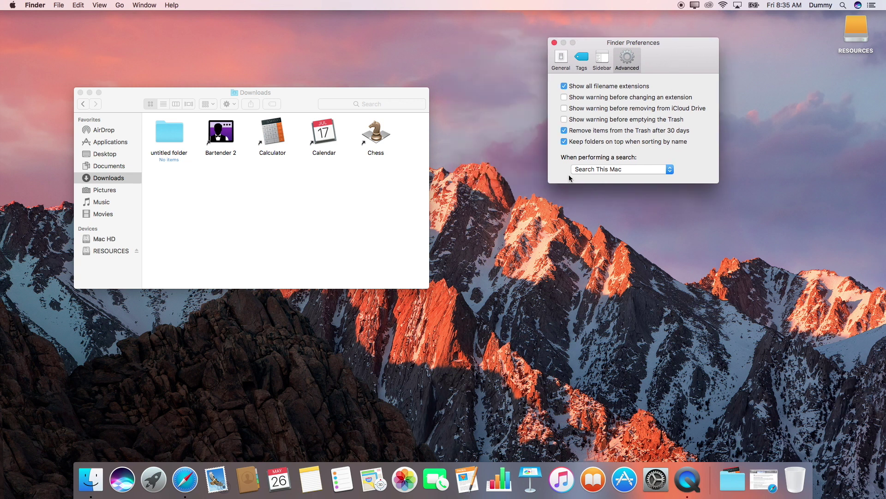
left_click(410, 104)
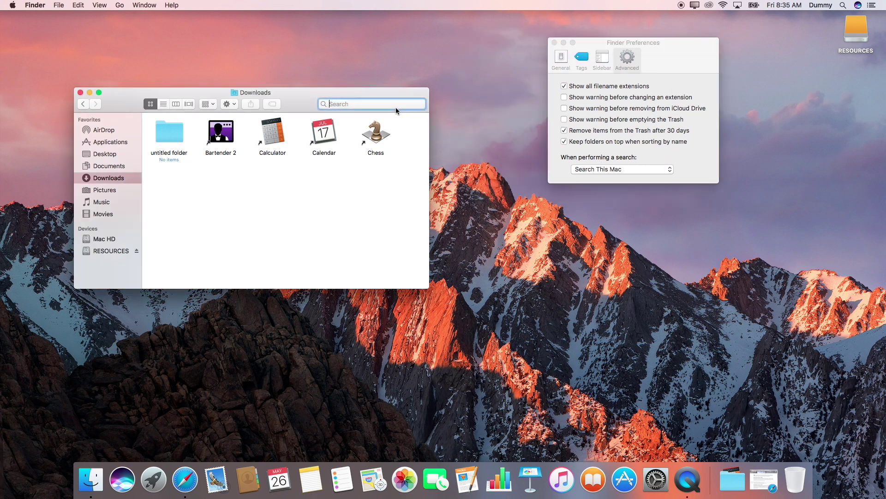
type("p")
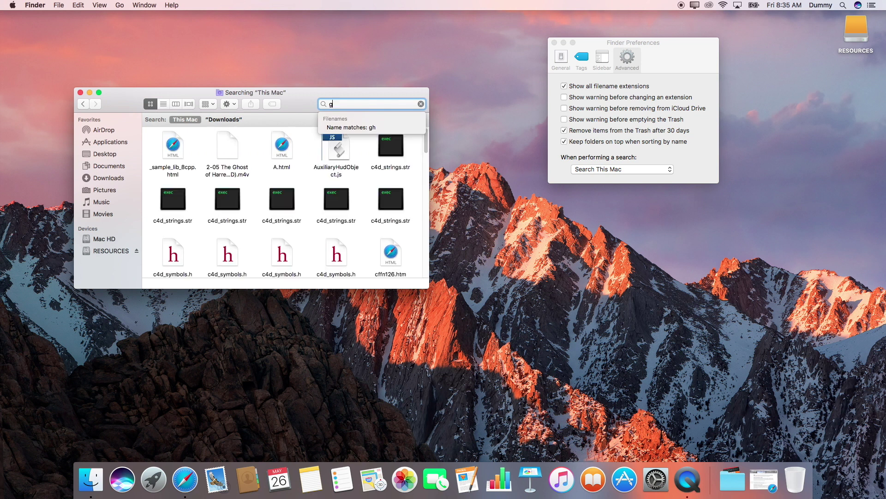
key("BackSpace")
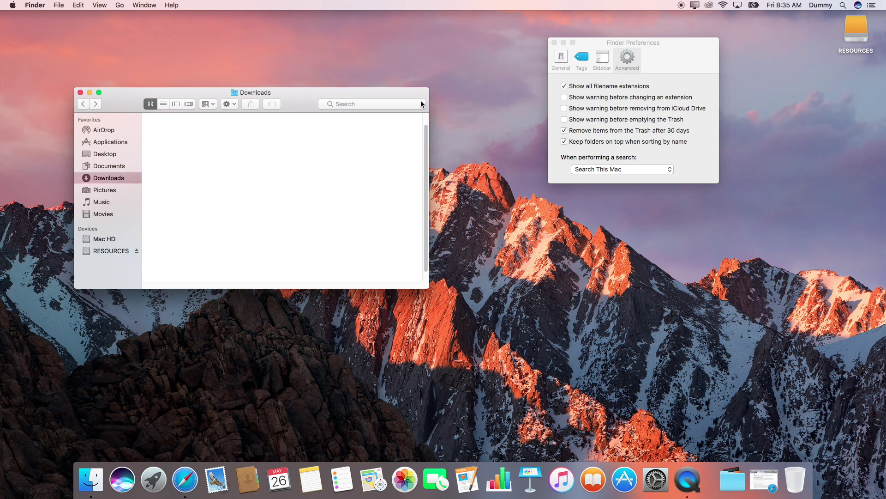
Set searches to Search the Current Folder, test with 'chess', then close Preferences.
left_click(614, 172)
left_click(650, 178)
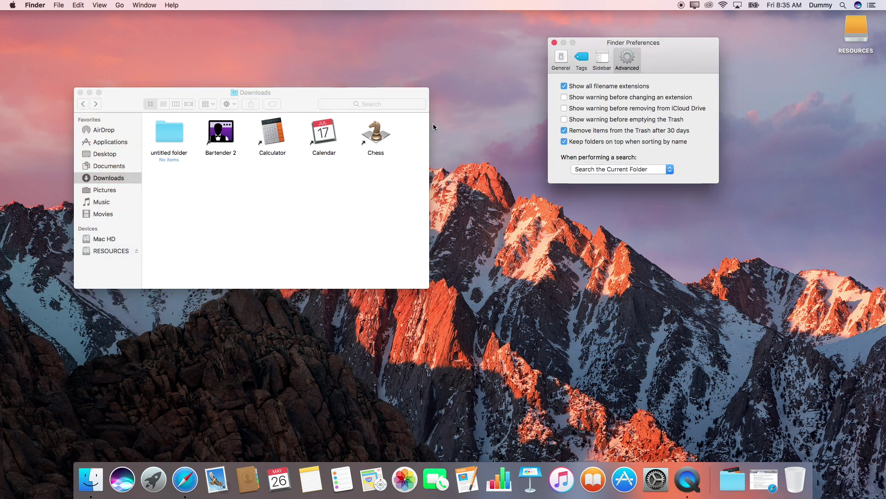
left_click(400, 104)
type("chess")
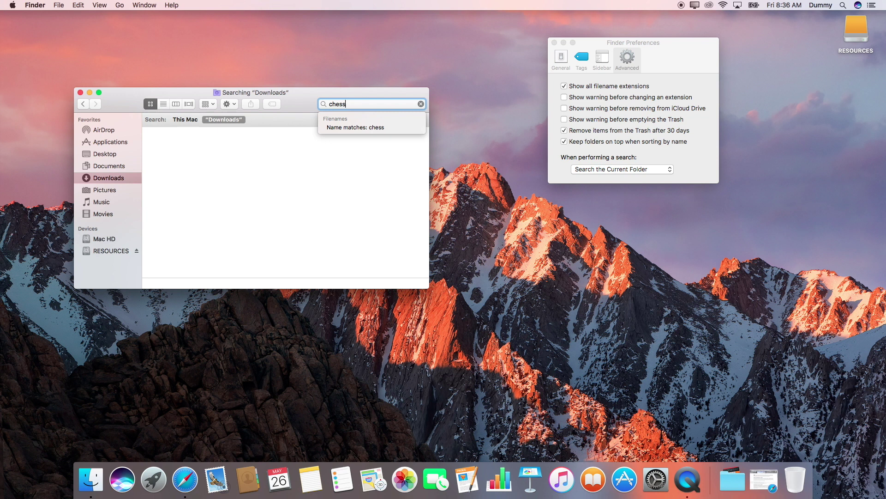
key("BackSpace")
key("BackSpace")
key("BackSpace")
key("BackSpace")
key("BackSpace")
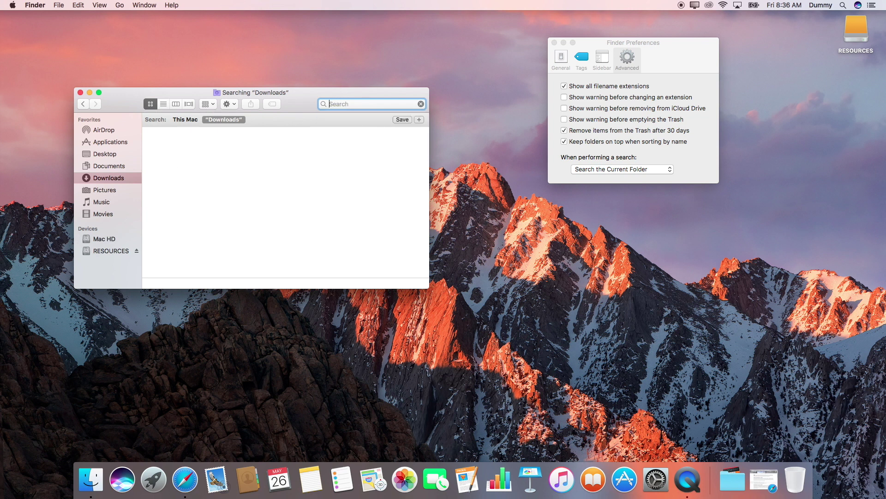
left_click(421, 103)
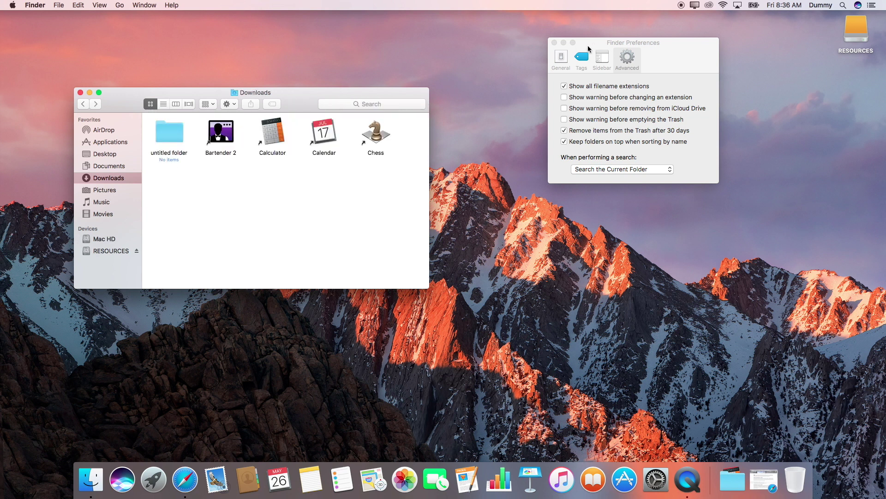
left_click(554, 42)
In the desktop's view options, turn on Show item info and set Sort by to Snap to Grid.
right_click(832, 105)
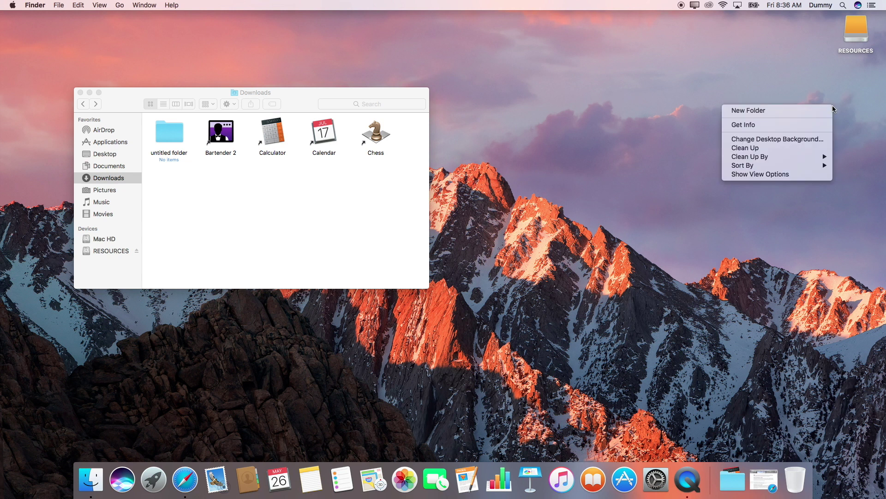
left_click(801, 174)
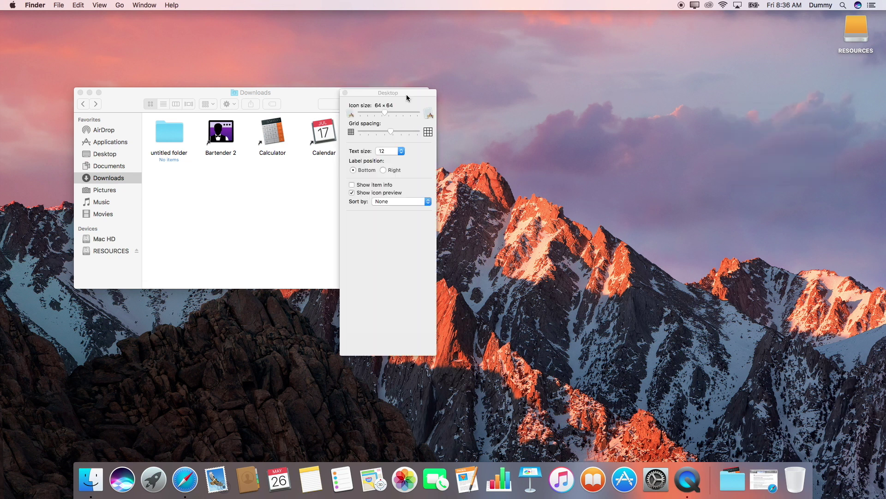
left_click_drag(406, 94, 493, 94)
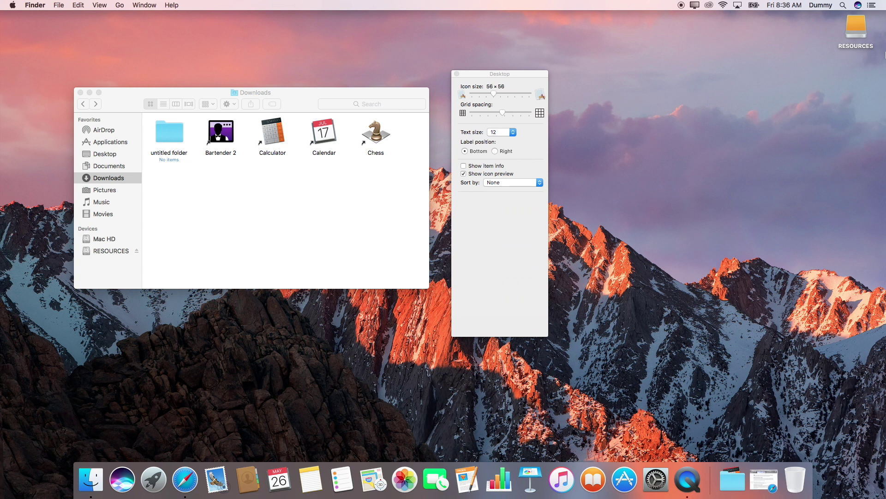
left_click(492, 167)
left_click(504, 181)
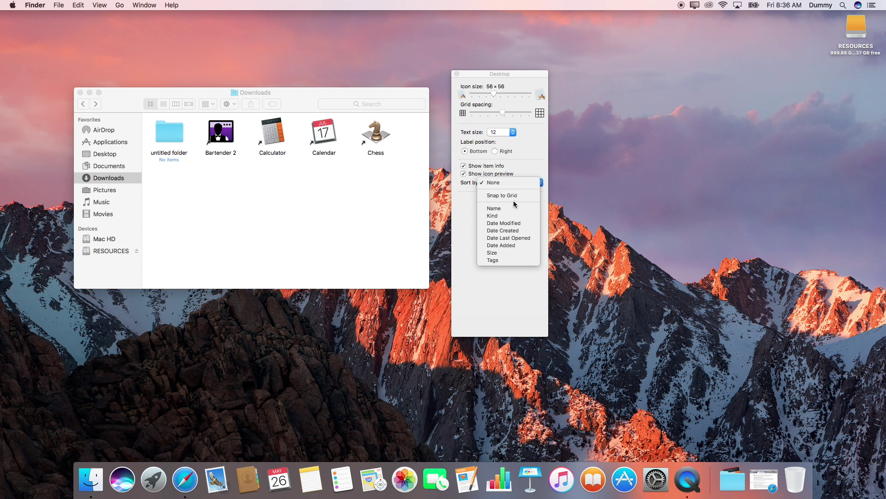
left_click(518, 199)
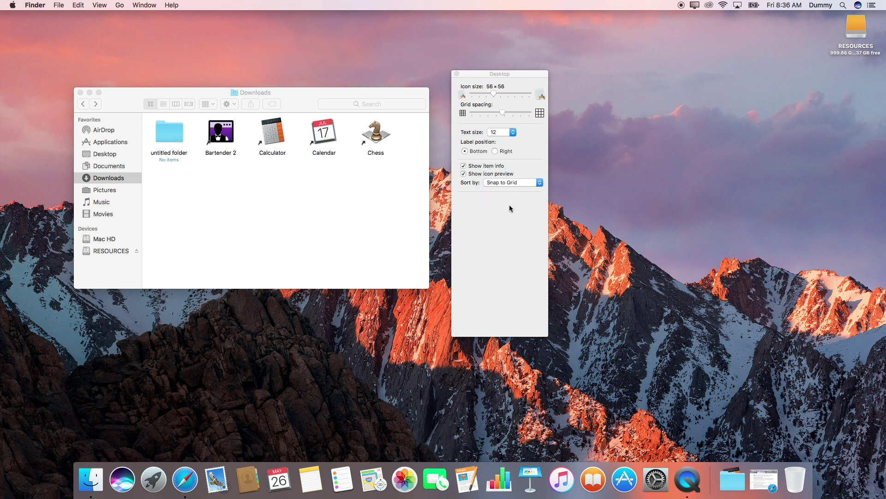
left_click(457, 75)
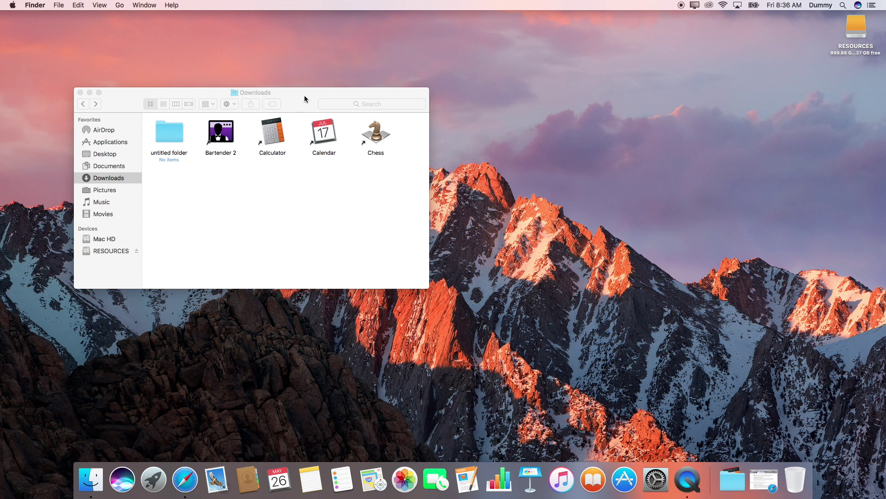
Set the Downloads window's Arrange By to None so its items sit freely.
left_click_drag(304, 95, 402, 65)
right_click(386, 167)
mouse_move(418, 209)
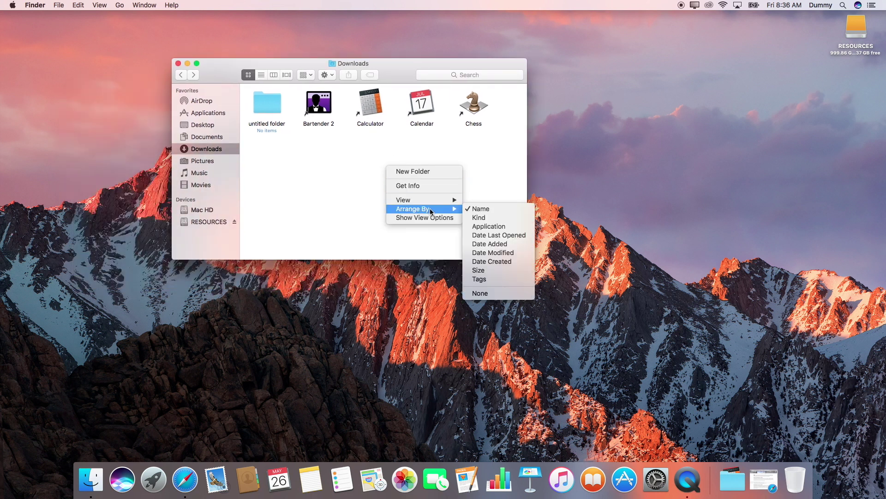
left_click(475, 294)
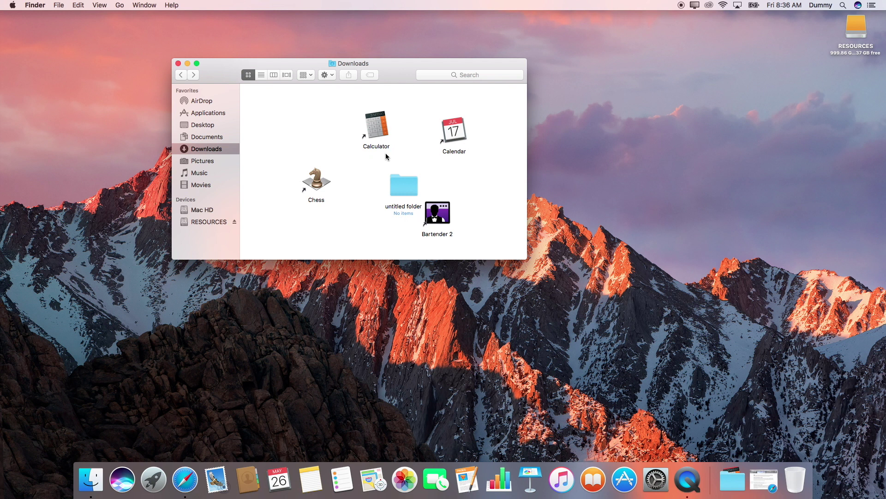
right_click(418, 124)
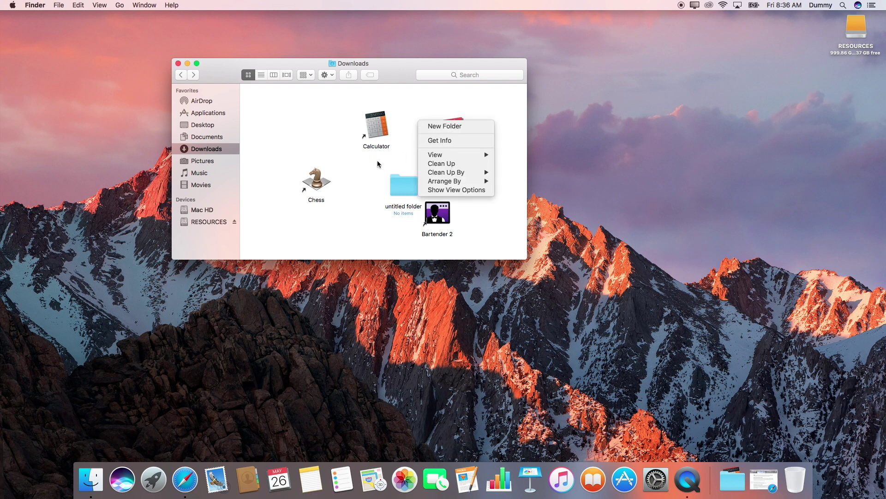
left_click(407, 153)
right_click(417, 147)
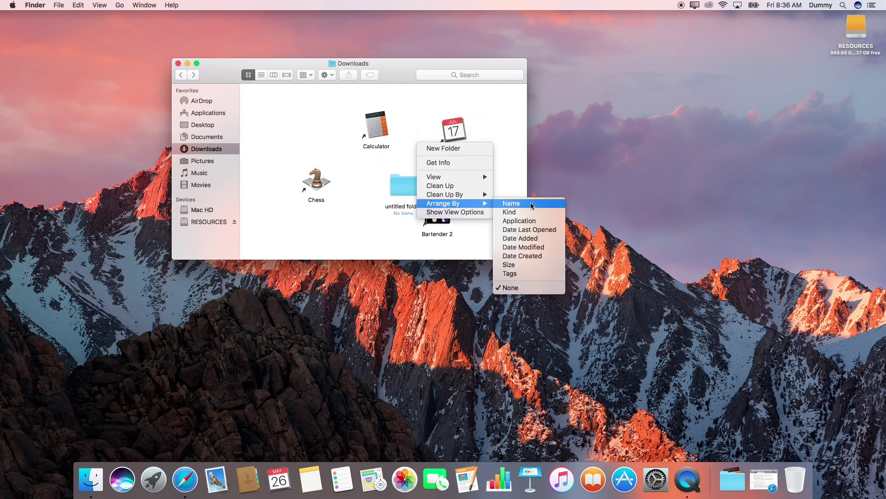
left_click(397, 105)
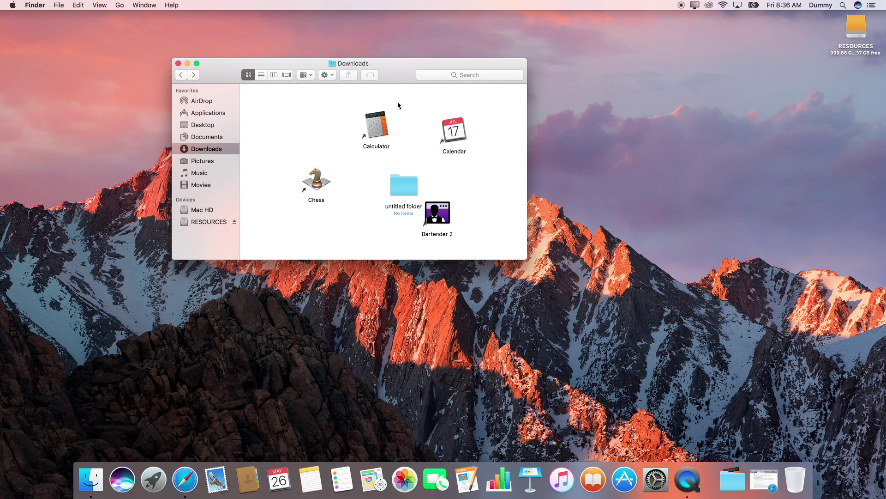
Make Downloads always open in icon view, arranged and sorted by Name.
right_click(398, 102)
right_click(364, 96)
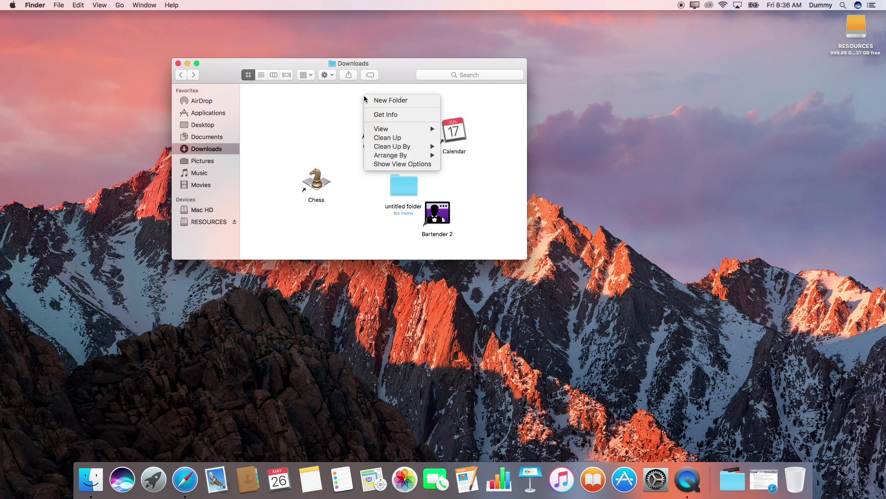
left_click(403, 165)
left_click_drag(487, 70, 580, 55)
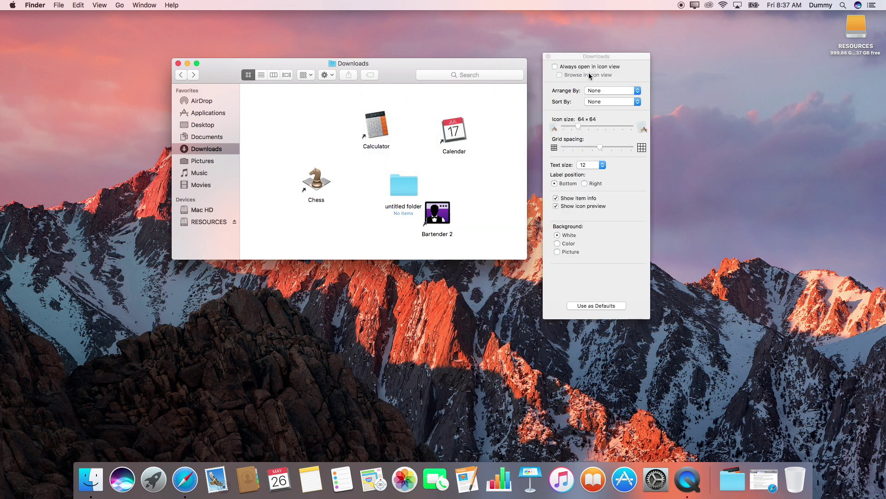
left_click(593, 68)
left_click(603, 92)
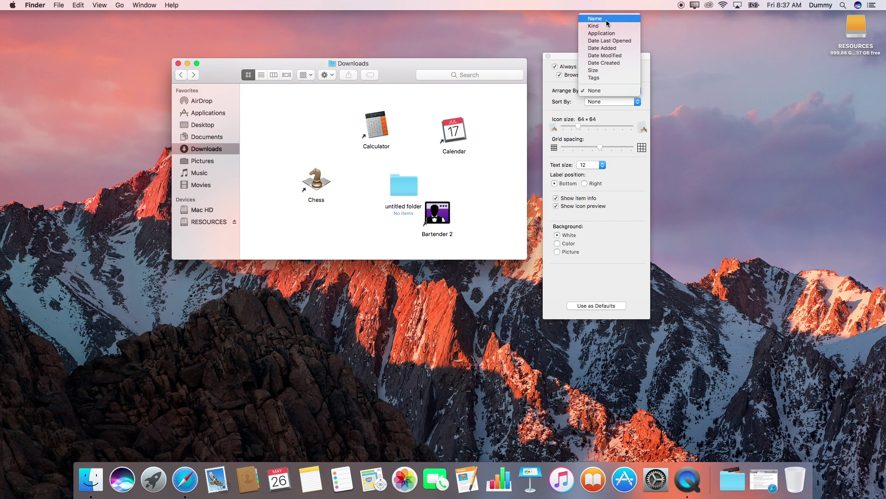
left_click(606, 19)
left_click(604, 102)
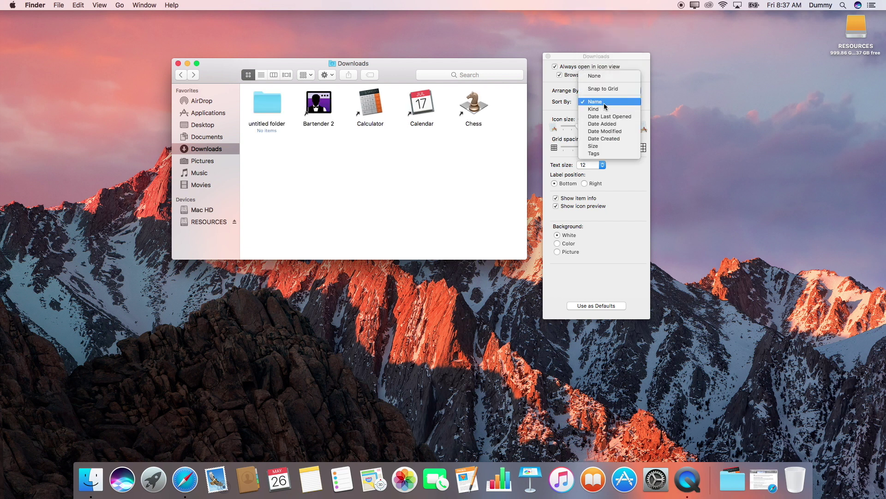
left_click(604, 103)
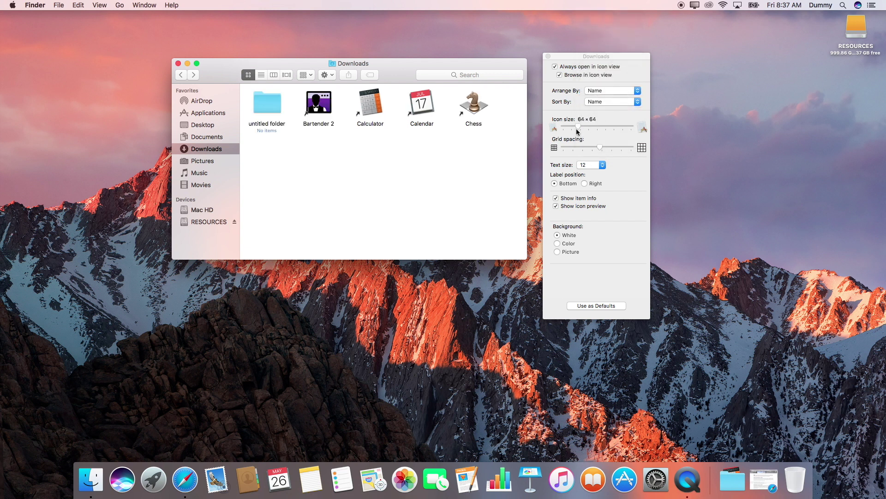
Set the Downloads icon size to 56×56 with item info shown, then close view options.
left_click_drag(578, 127, 576, 128)
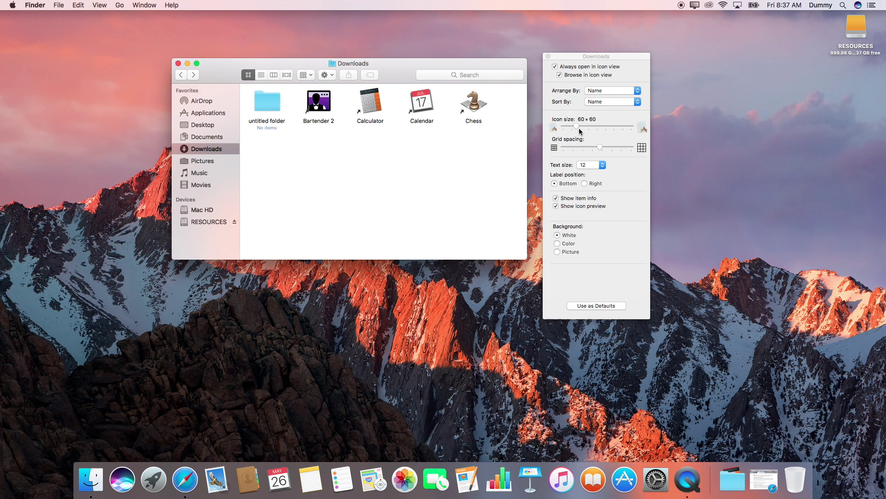
left_click_drag(577, 127, 578, 129)
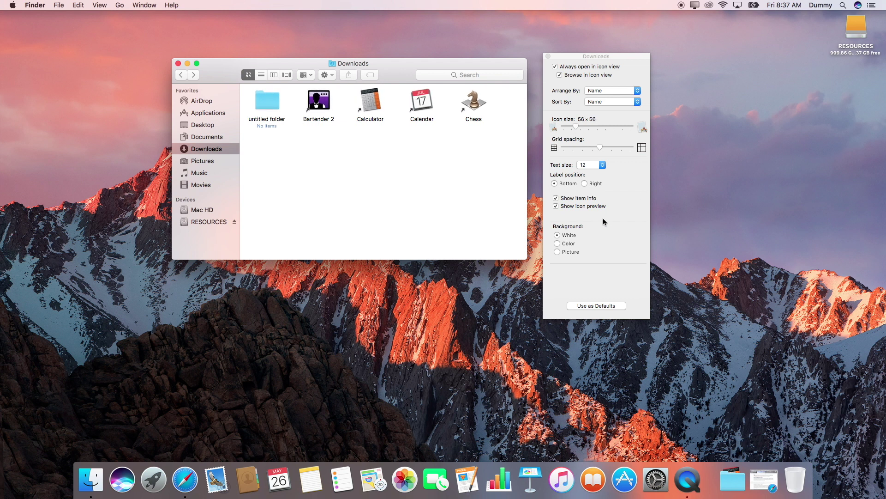
left_click(588, 198)
left_click(588, 199)
left_click(548, 57)
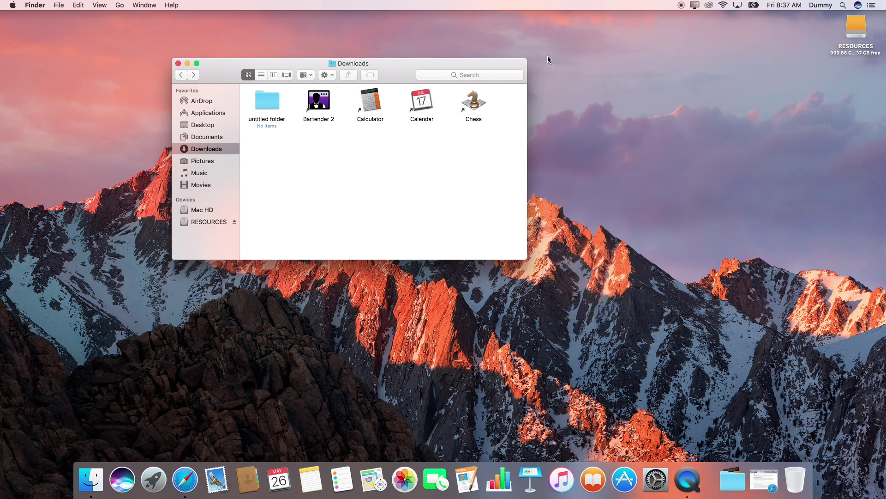
Move Downloads to the upper right and check its folder path menu without leaving it.
left_click_drag(408, 61, 697, 40)
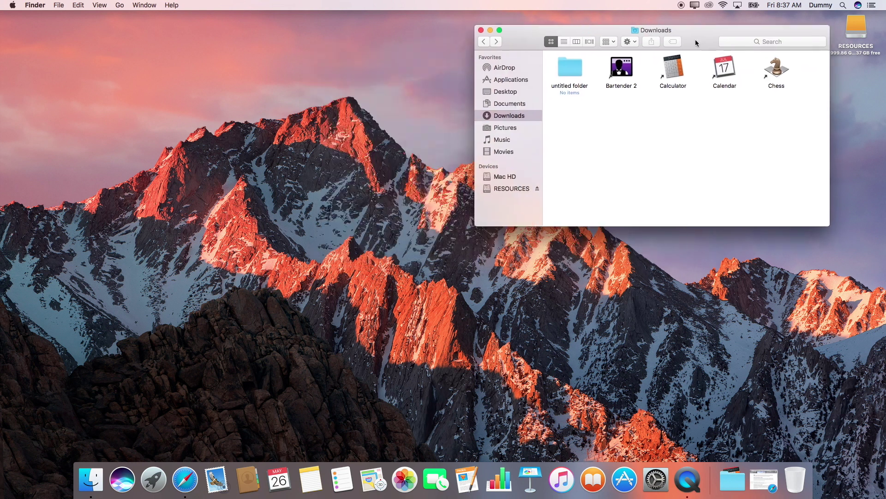
left_click(656, 34, "super")
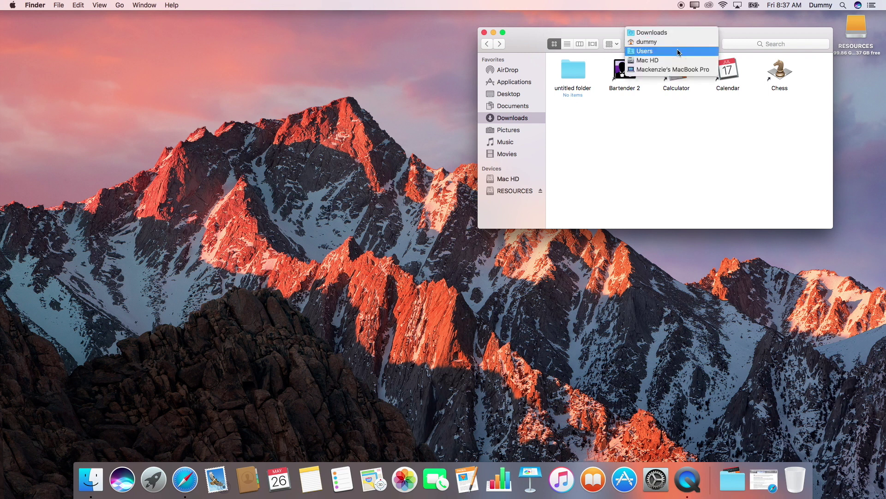
left_click(683, 183)
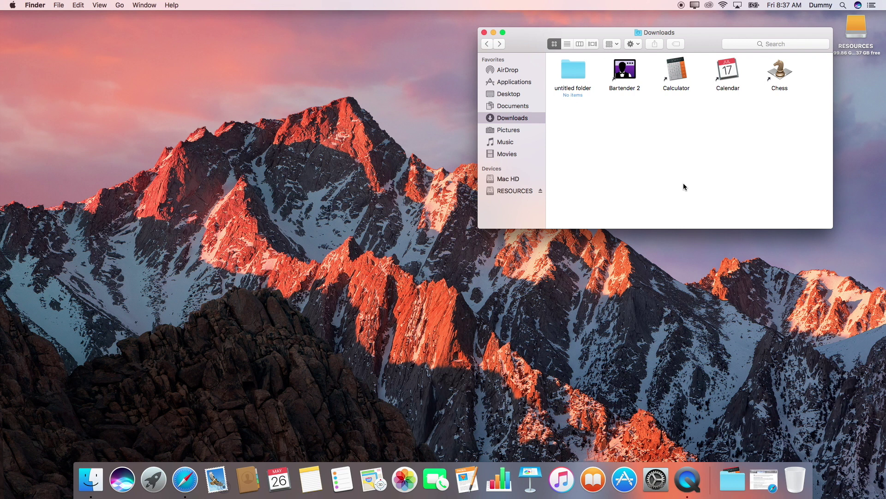
In Terminal, set _FXShowPosixPathInTitle to YES and restart Finder with killall Finder.
key("super+space")
type("terminal")
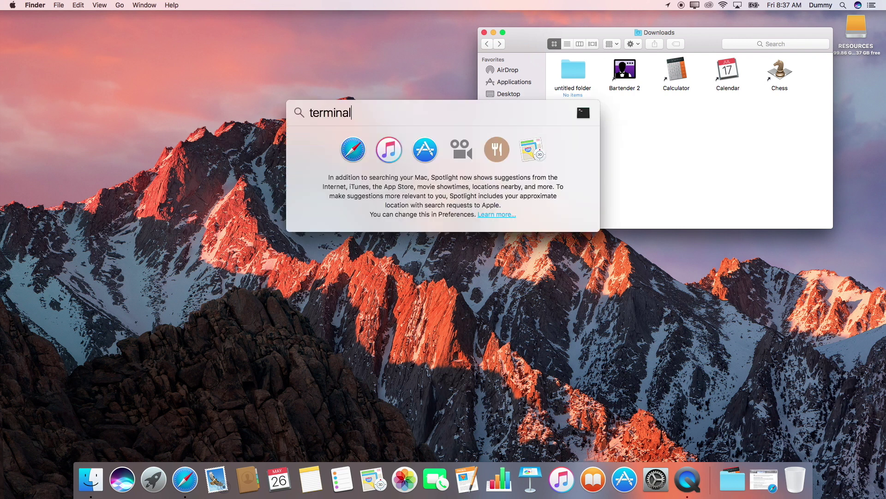
key("Return")
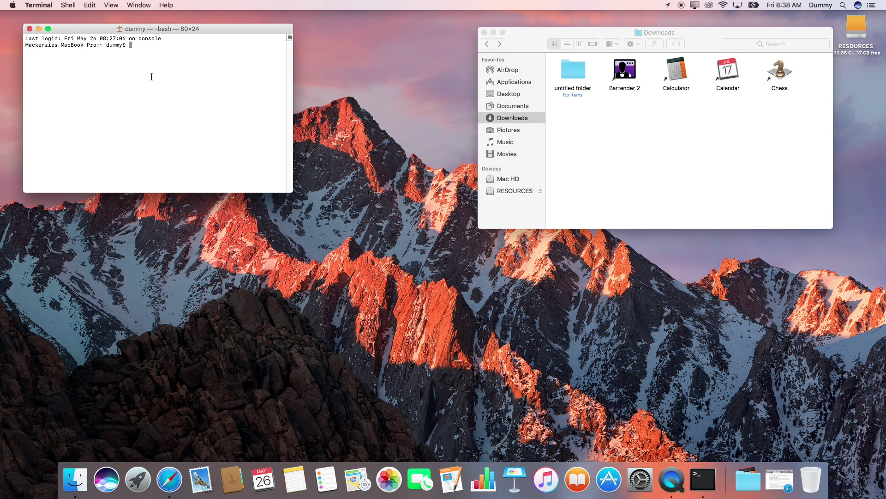
type("defaults write com.apple.finder _FXShowPosixPathInTitle -bool YES;")
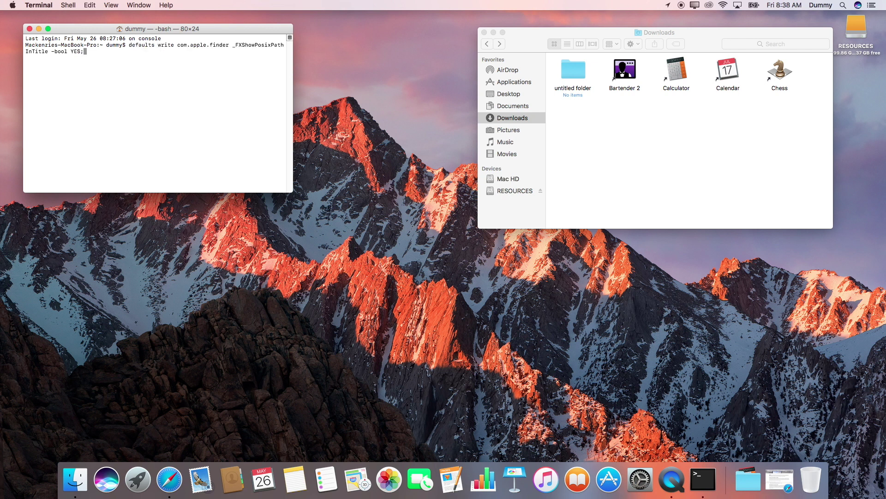
key("Return")
type("killall Finder")
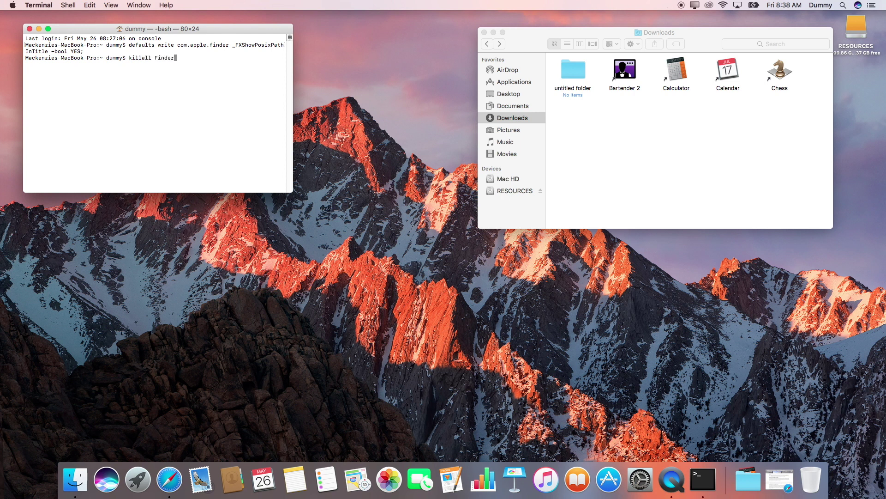
key("Return")
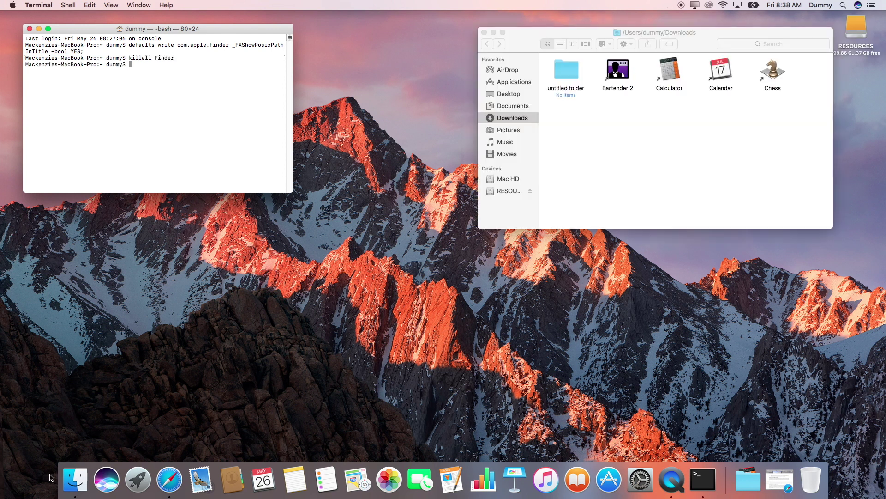
left_click(683, 176)
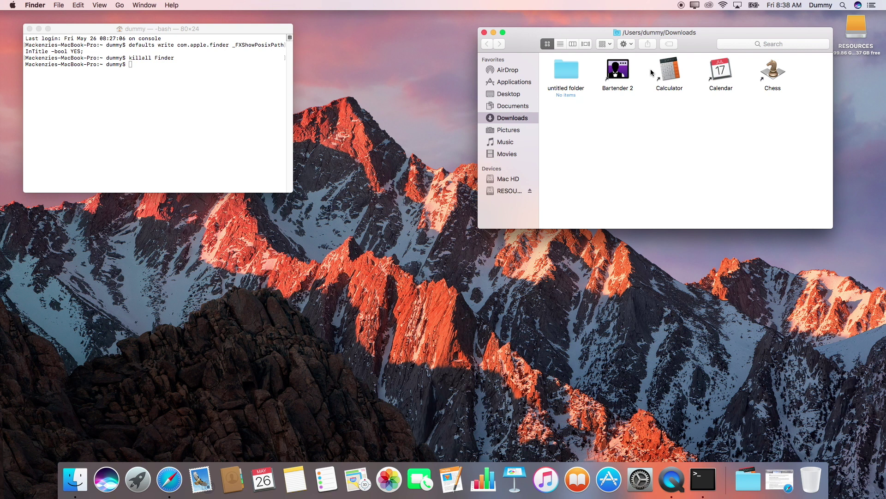